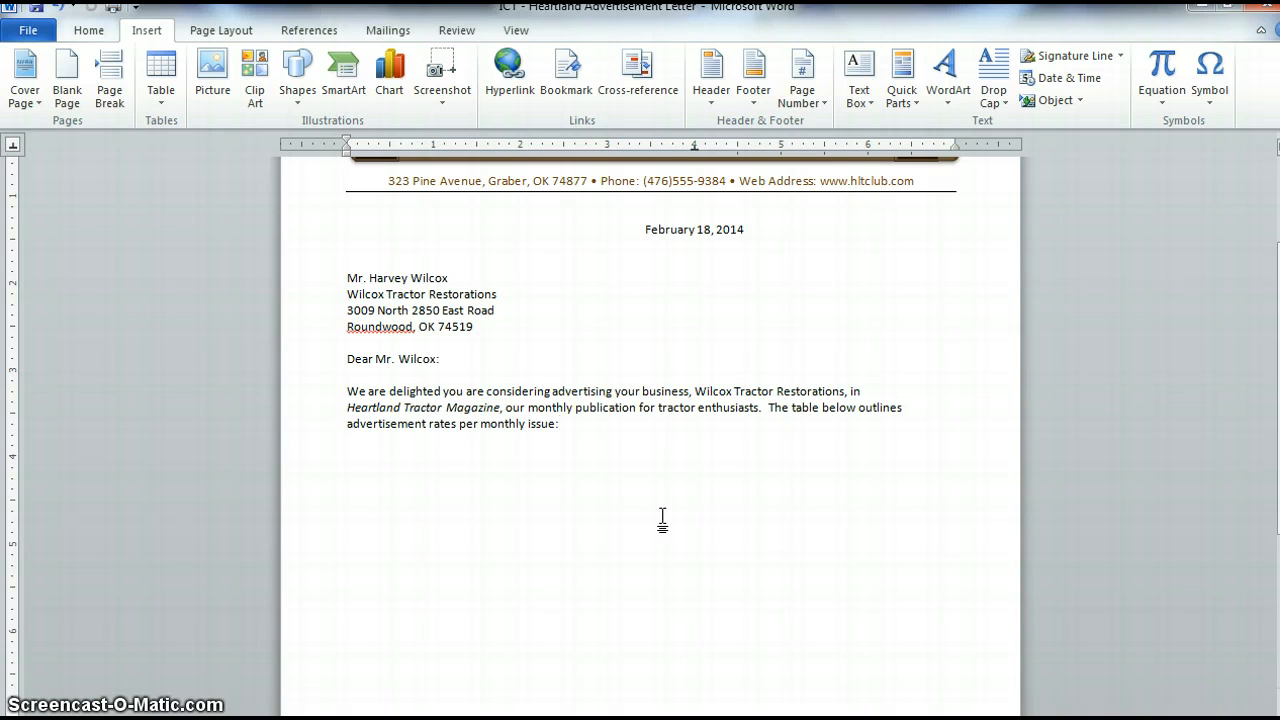
- Add blank lines below the opening paragraph and insert a five-column, one-row table
key("Return")
key("Return")
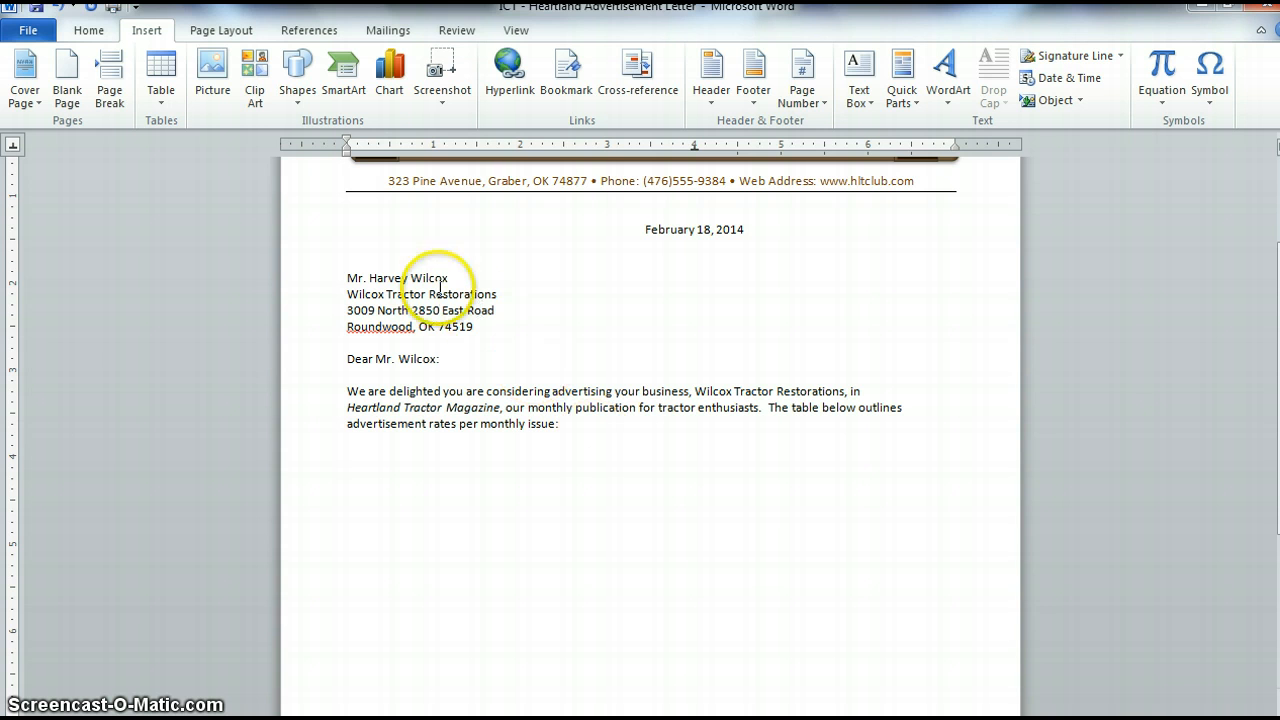
left_click(162, 88)
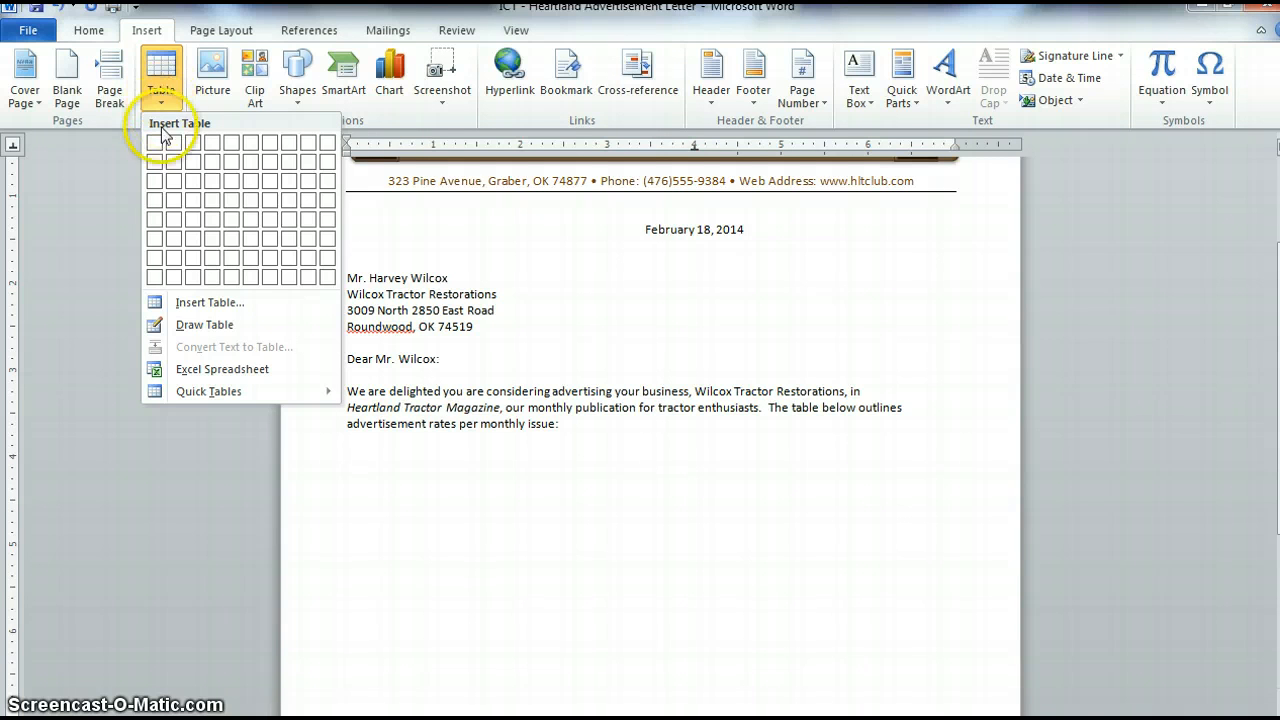
left_click(229, 145)
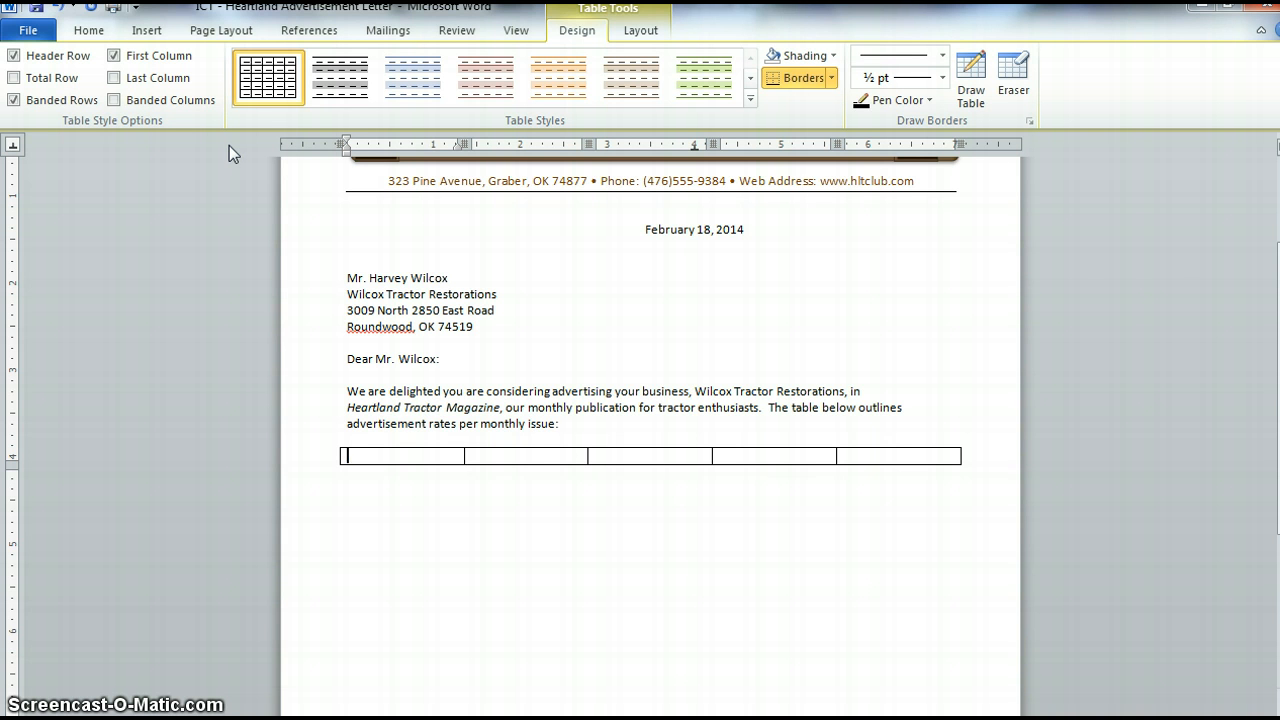
- Fill the header row with Type, Dimensions, Word, Photo Count and Cost, then start a new row
type("Type")
key("Tab")
type("Dimensions")
key("Tab")
type("W")
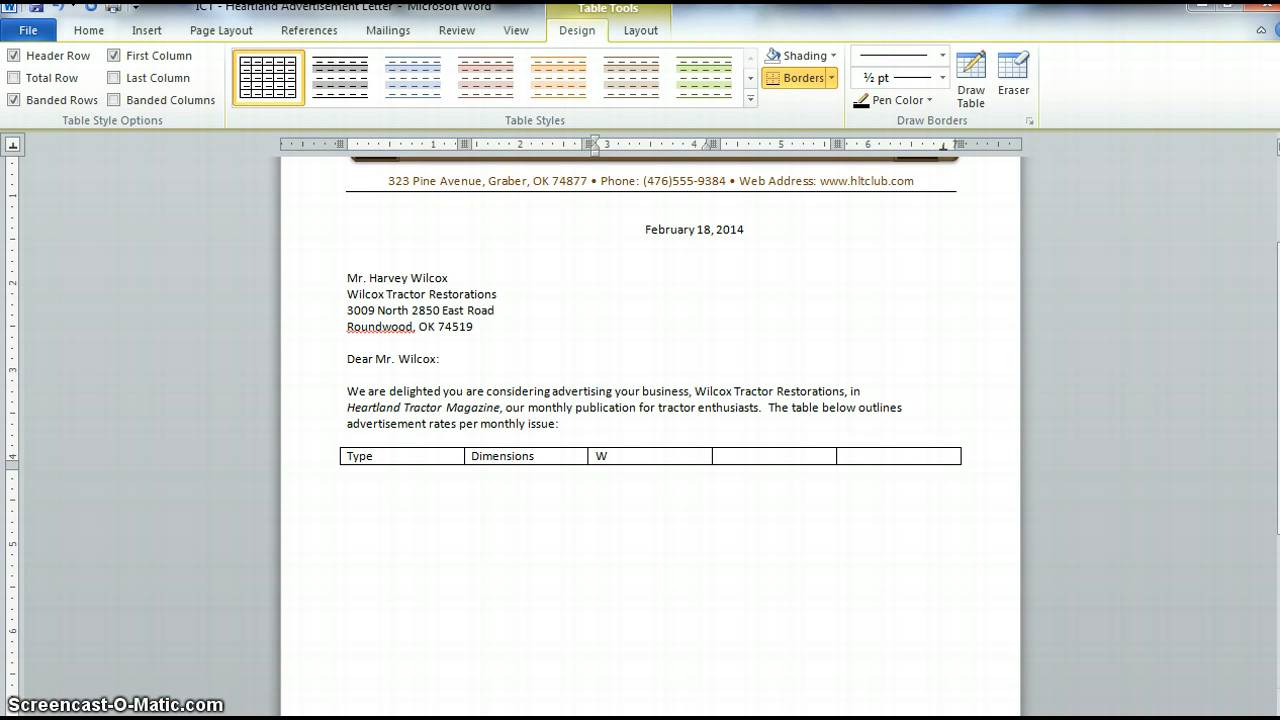
type("ord")
key("Tab")
type("Photo Count")
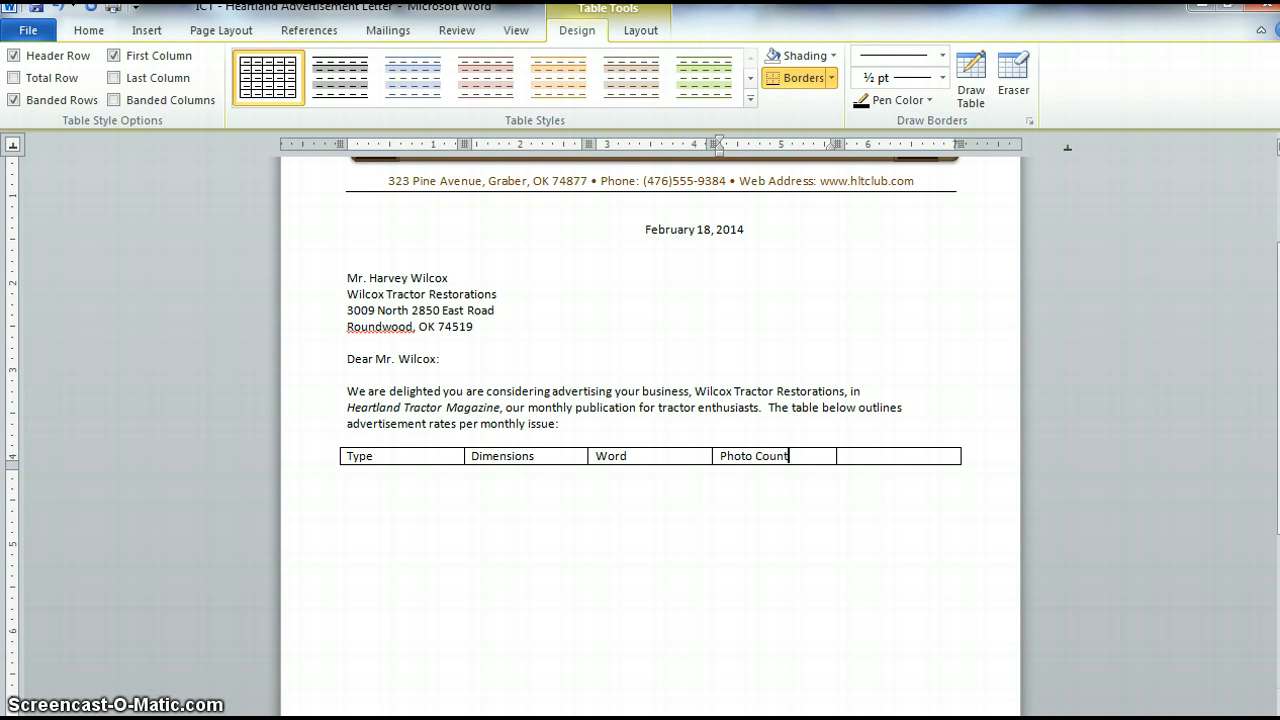
key("Tab")
type("Cost")
key("Tab")
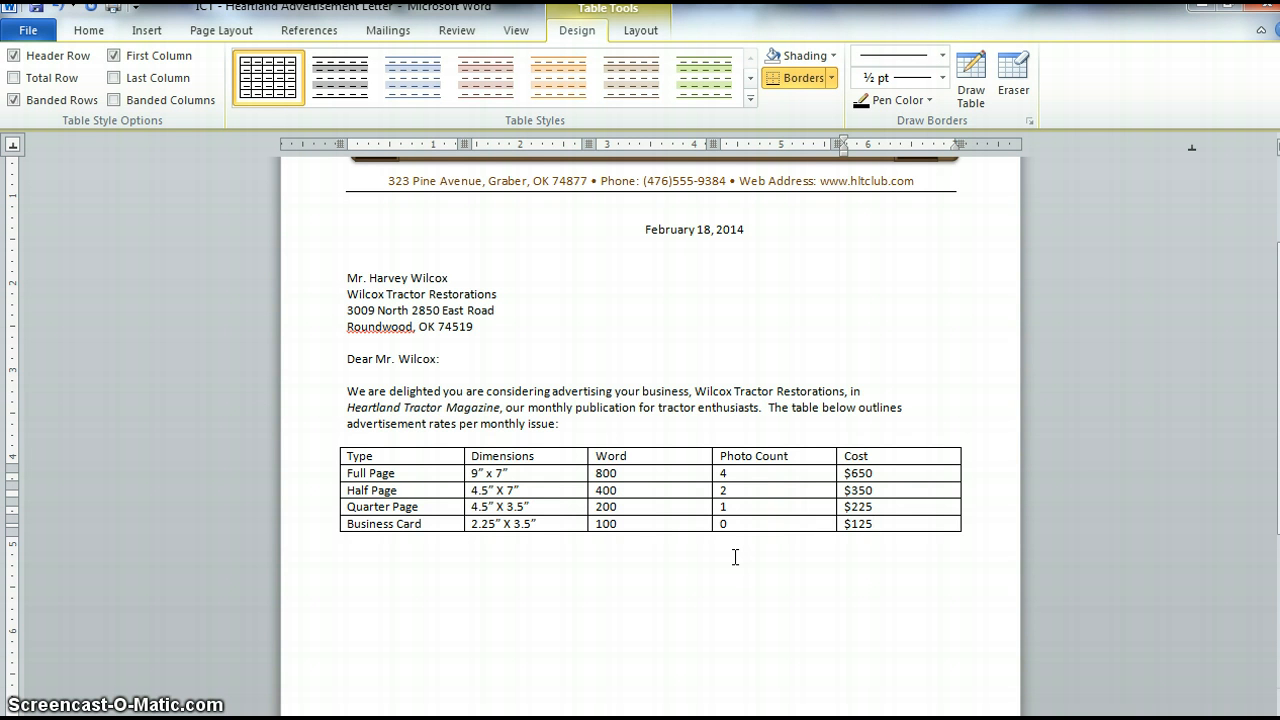
- Apply a brown built-in table style to the table from the table styles gallery
left_click(730, 556)
left_click(752, 98)
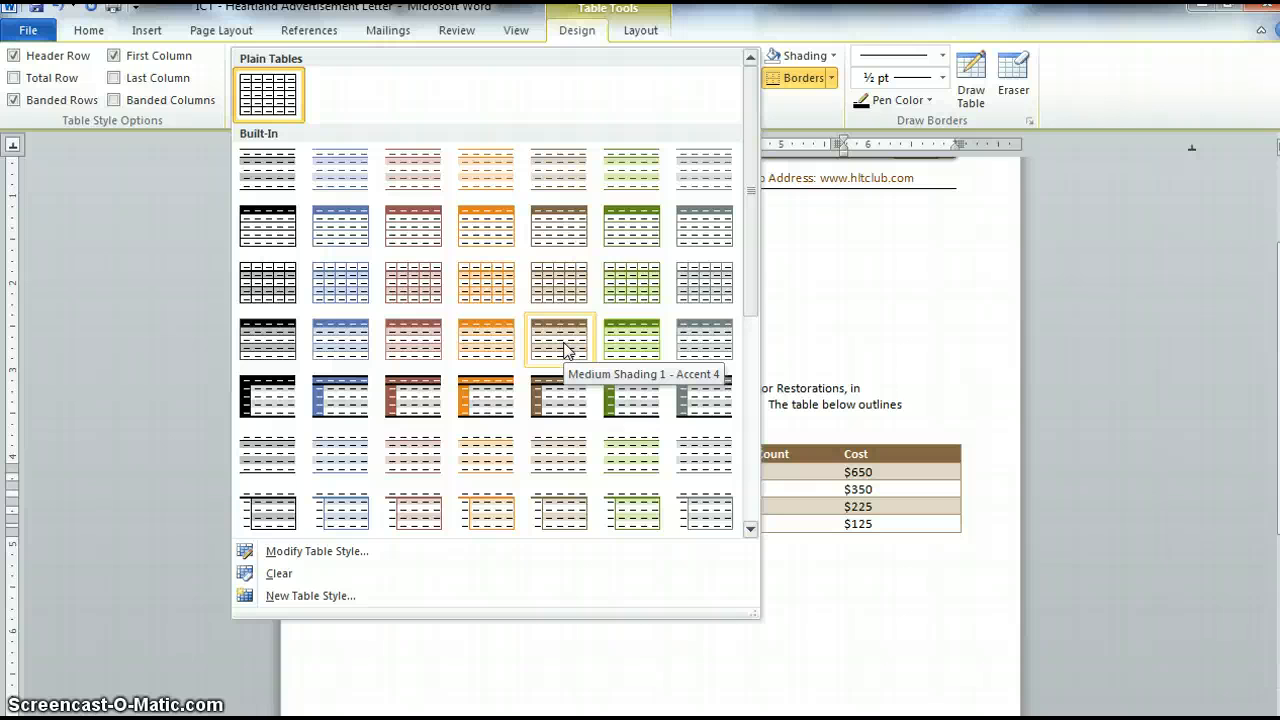
left_click(634, 300)
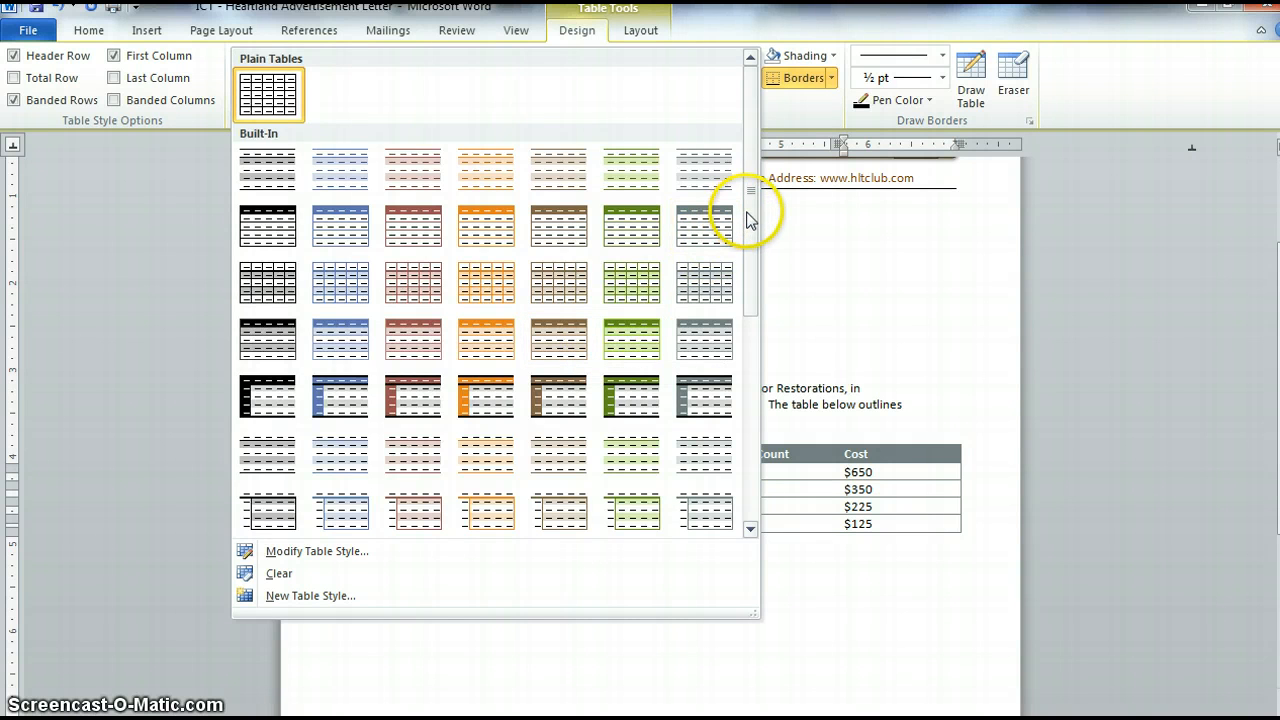
left_click_drag(749, 214, 749, 344)
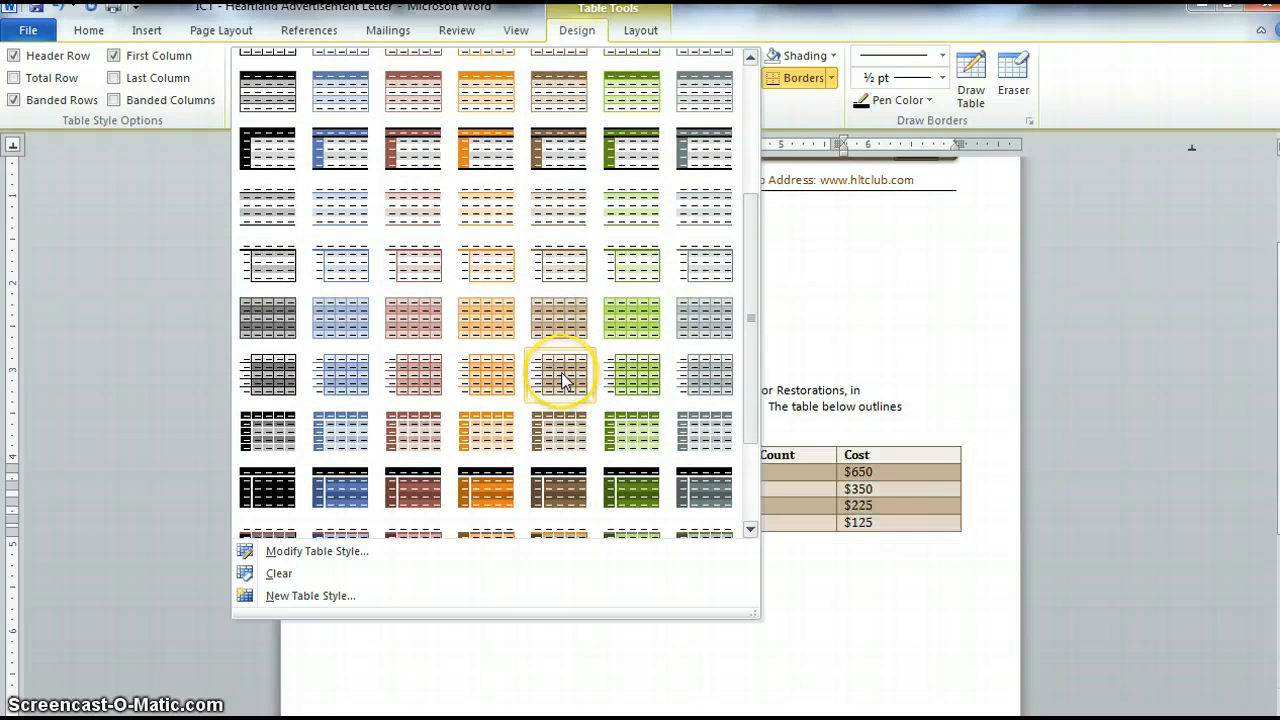
left_click(563, 437)
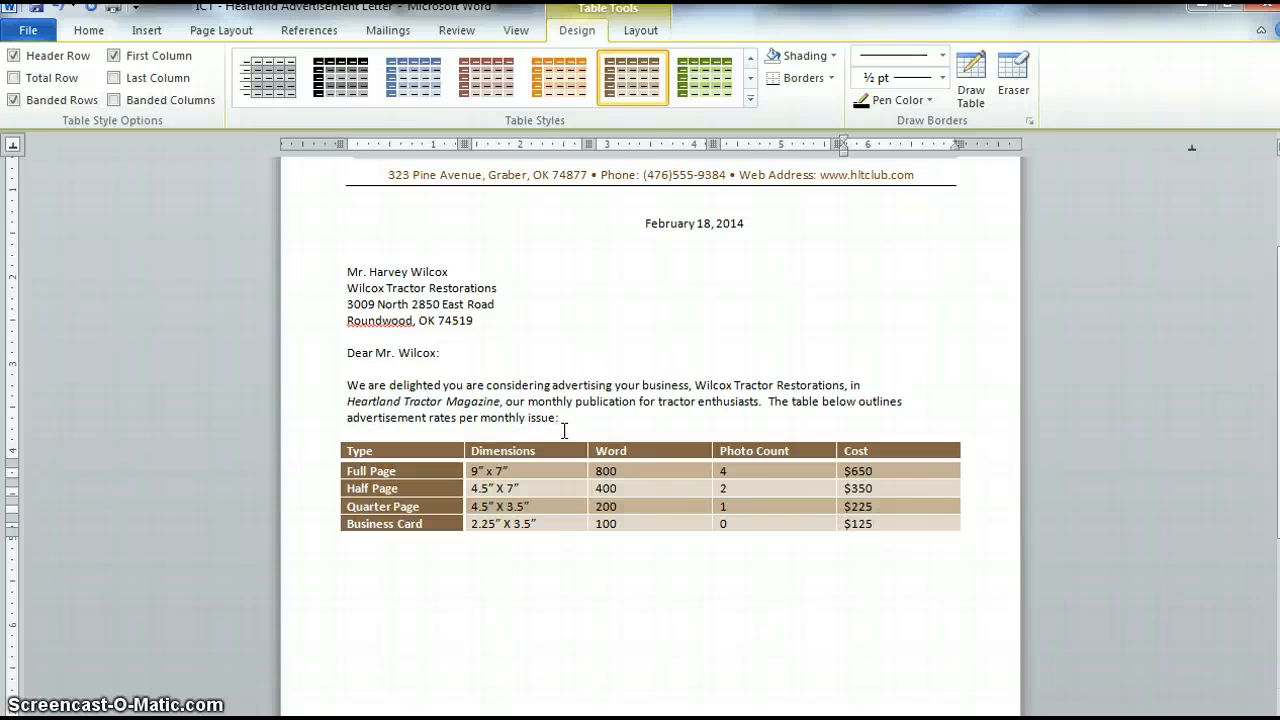
- AutoFit the table's columns to their contents
left_click(640, 32)
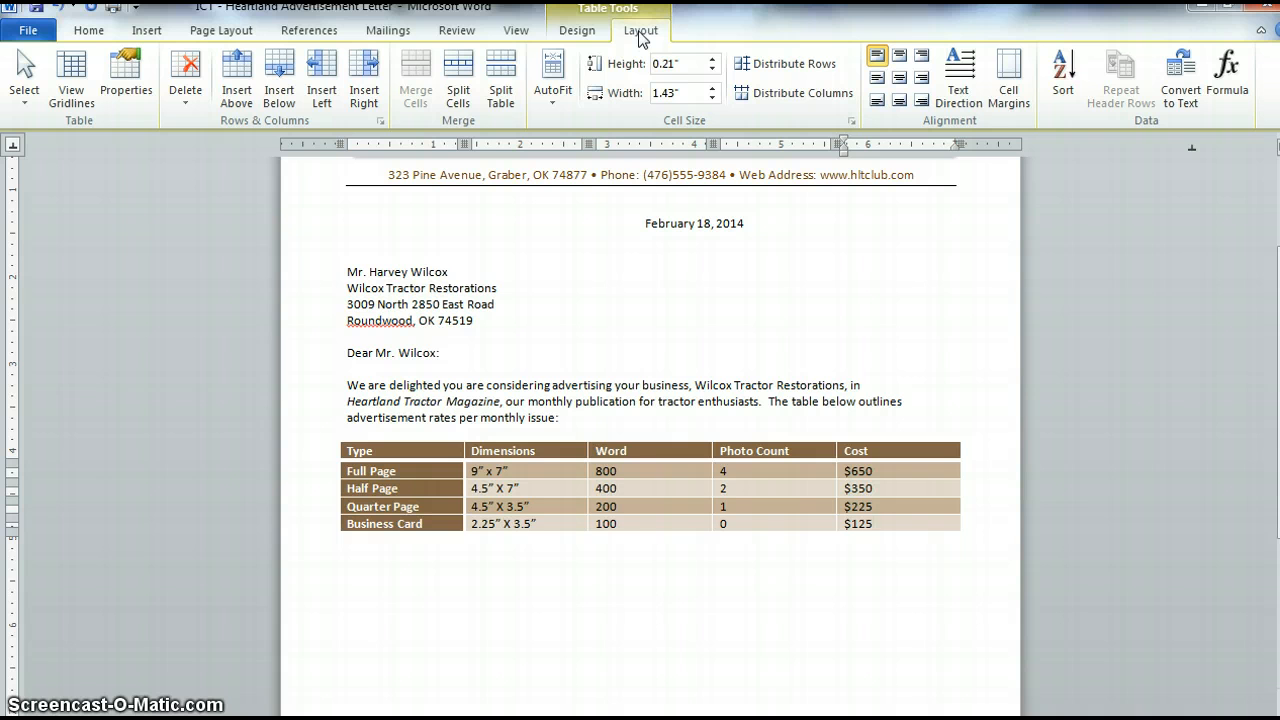
left_click(563, 93)
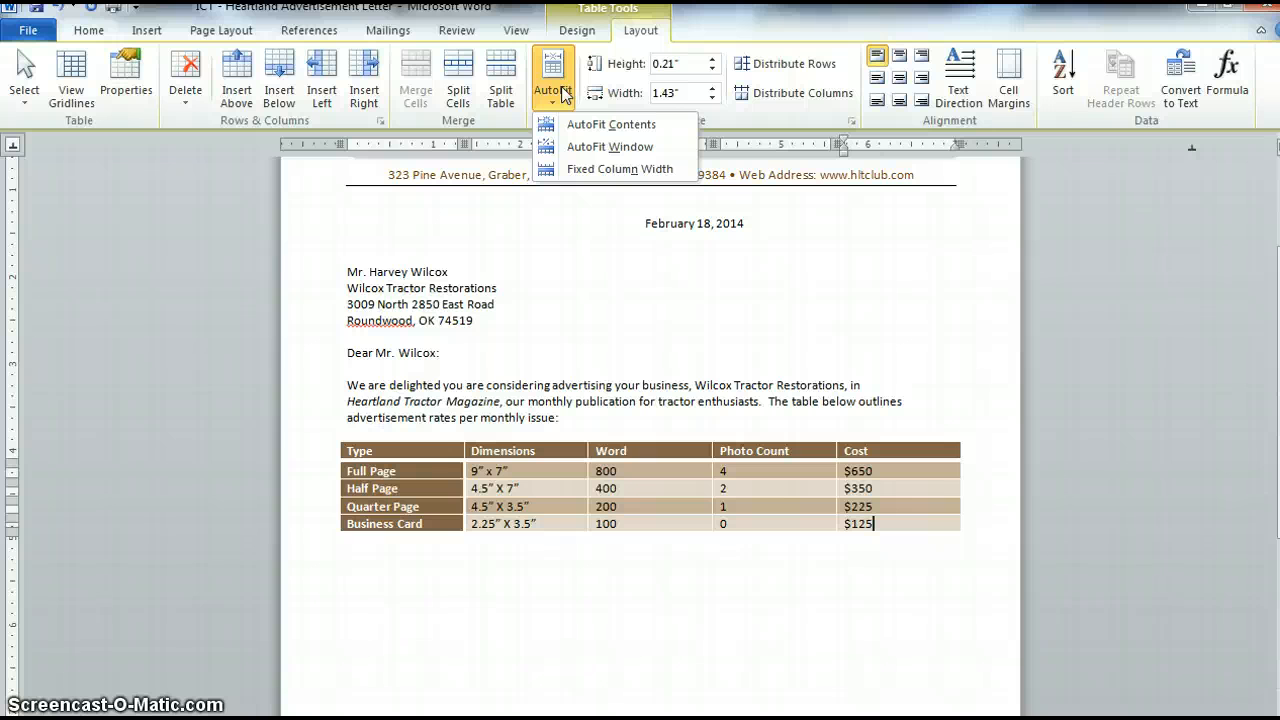
left_click(588, 124)
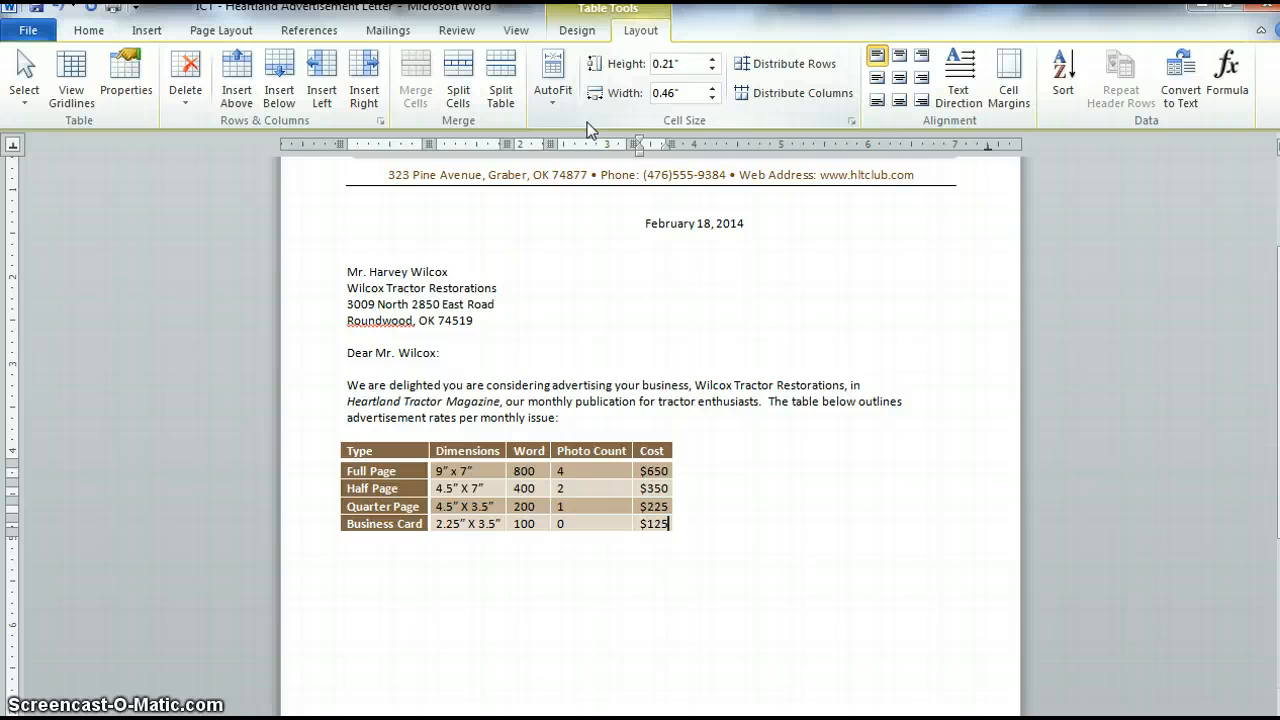
- Center-align the text in the Dimensions through Cost columns
left_click(464, 441)
left_click(483, 447)
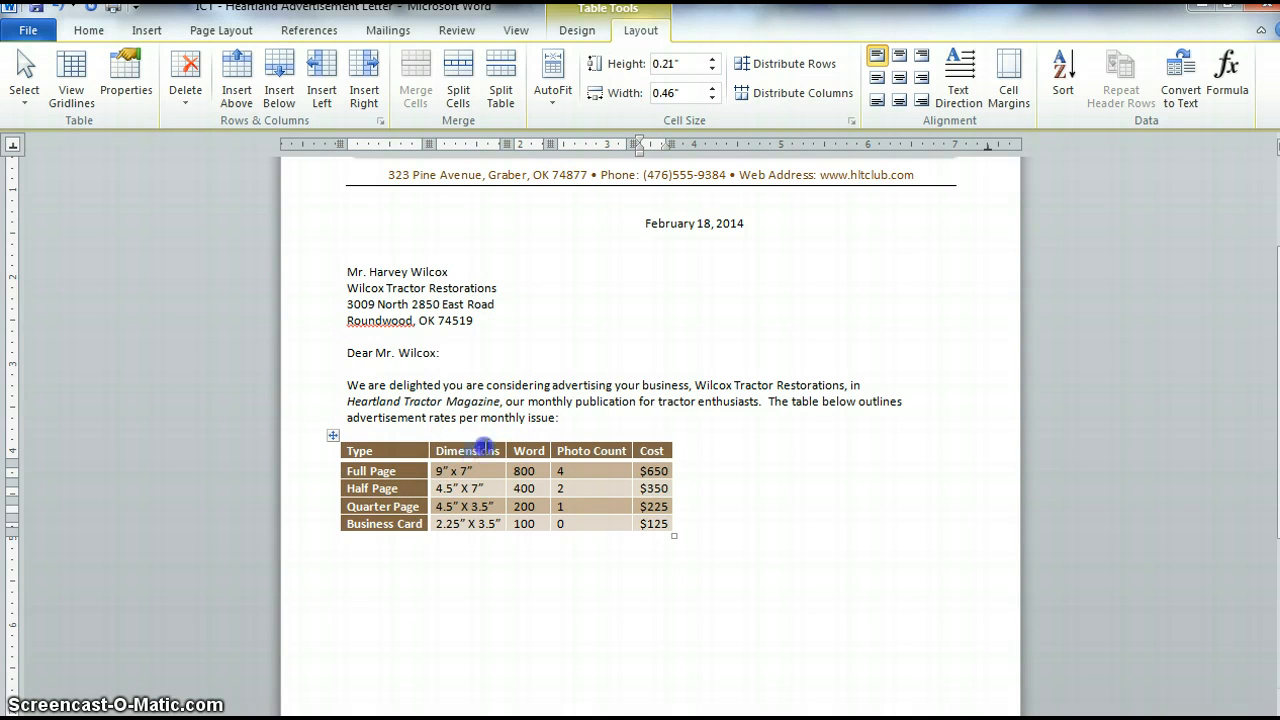
left_click_drag(483, 447, 655, 527)
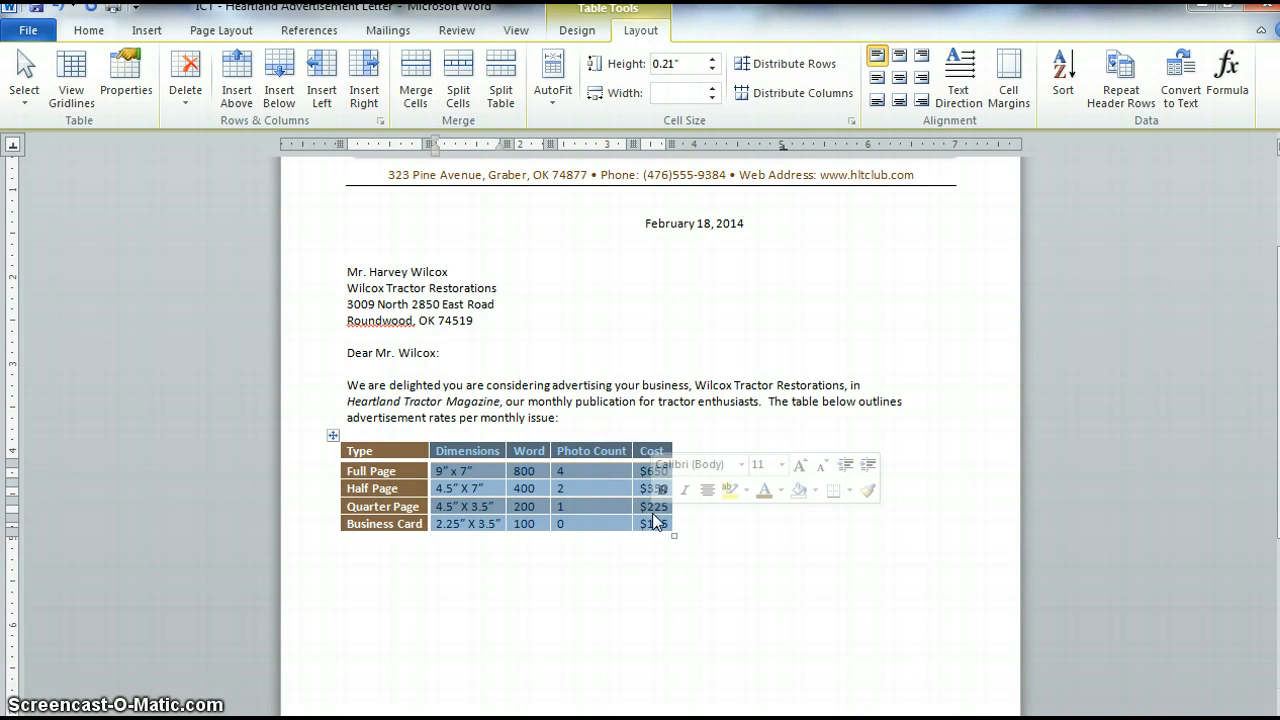
left_click(900, 57)
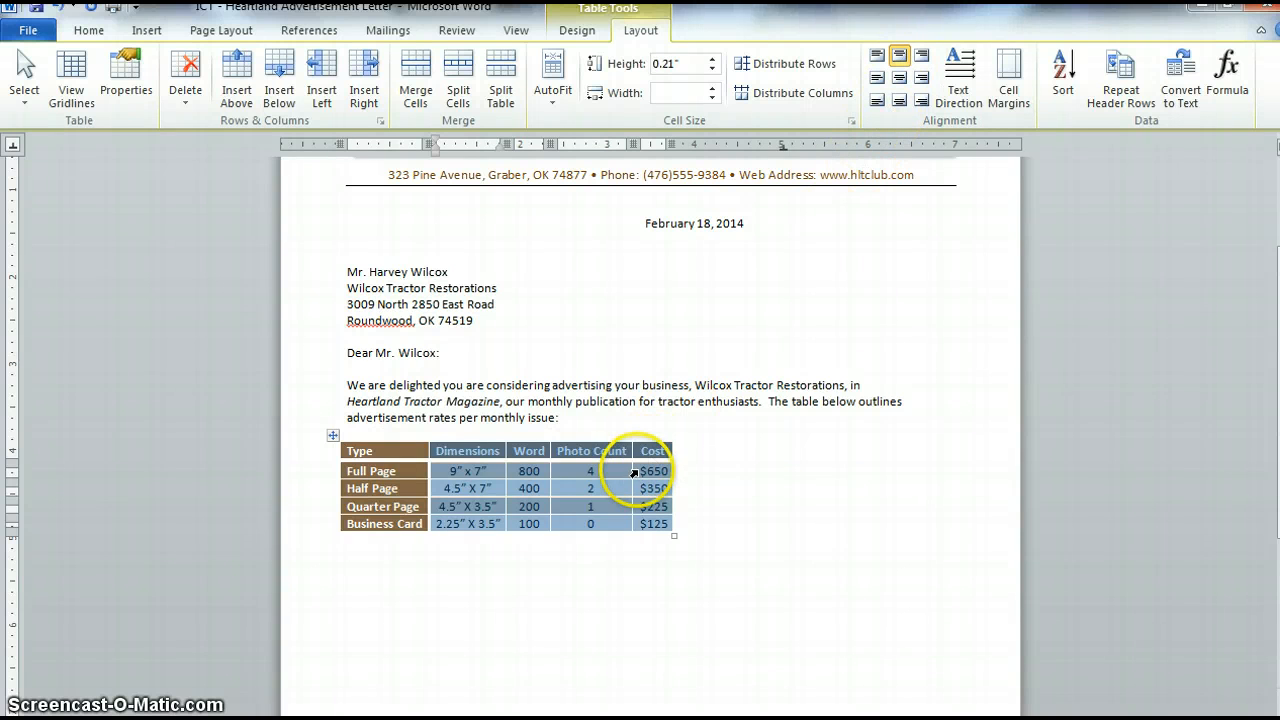
- Select the whole table and center it on the page
left_click(610, 506)
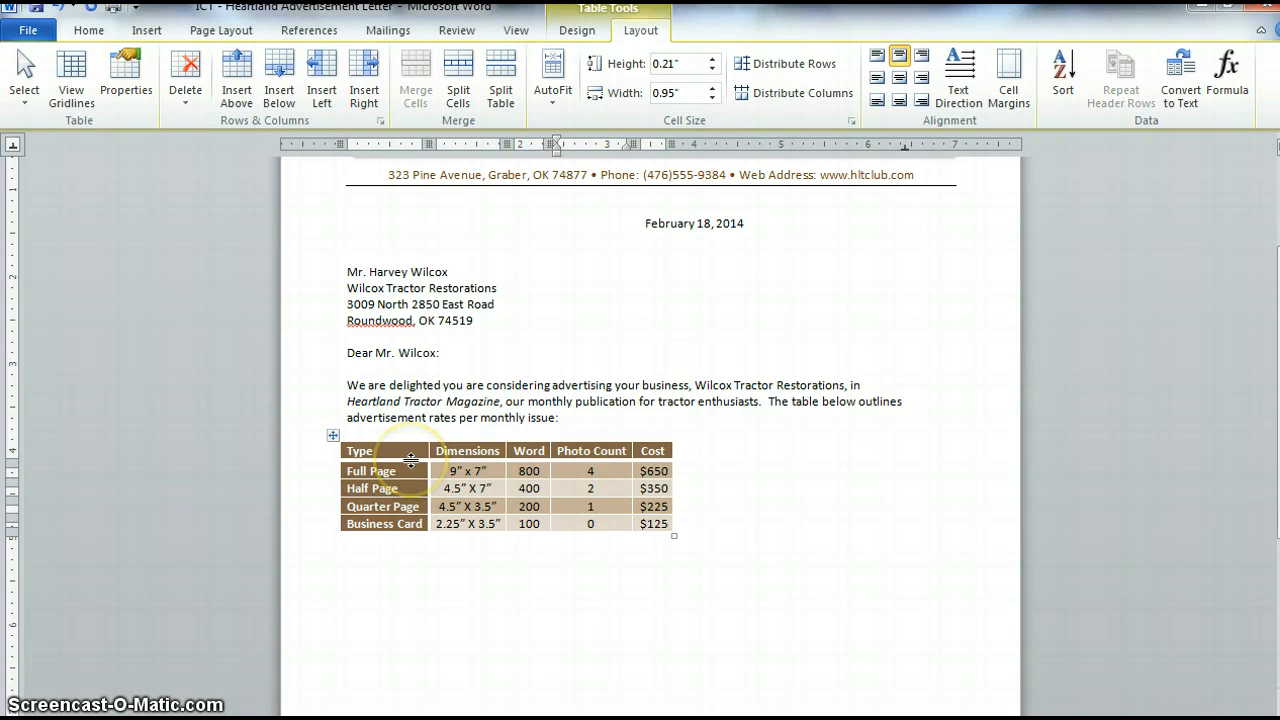
left_click(336, 436)
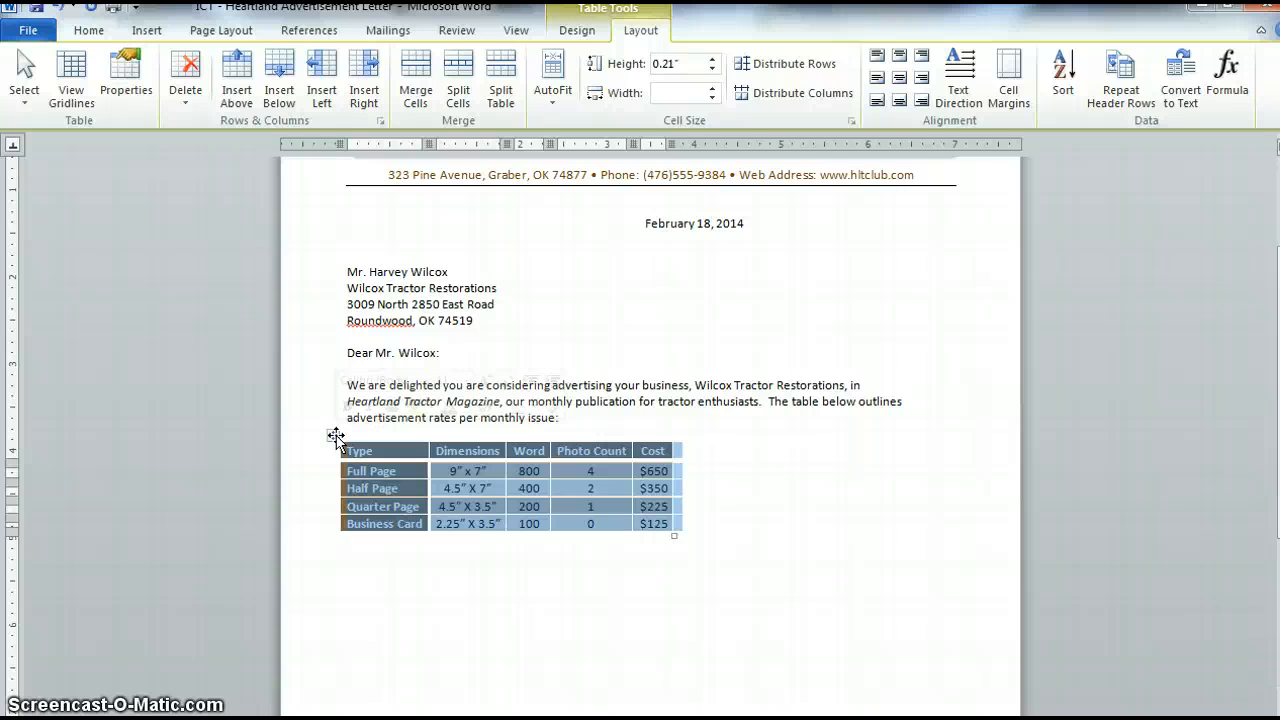
right_click(336, 437)
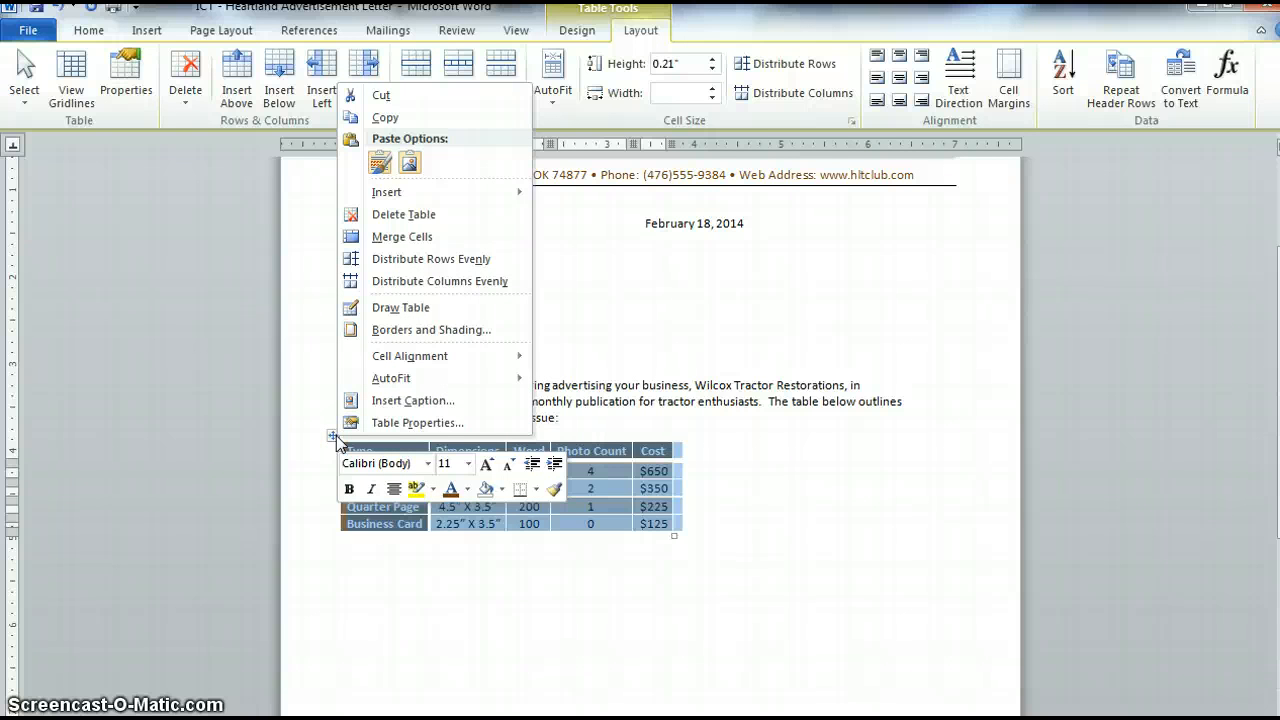
left_click(395, 490)
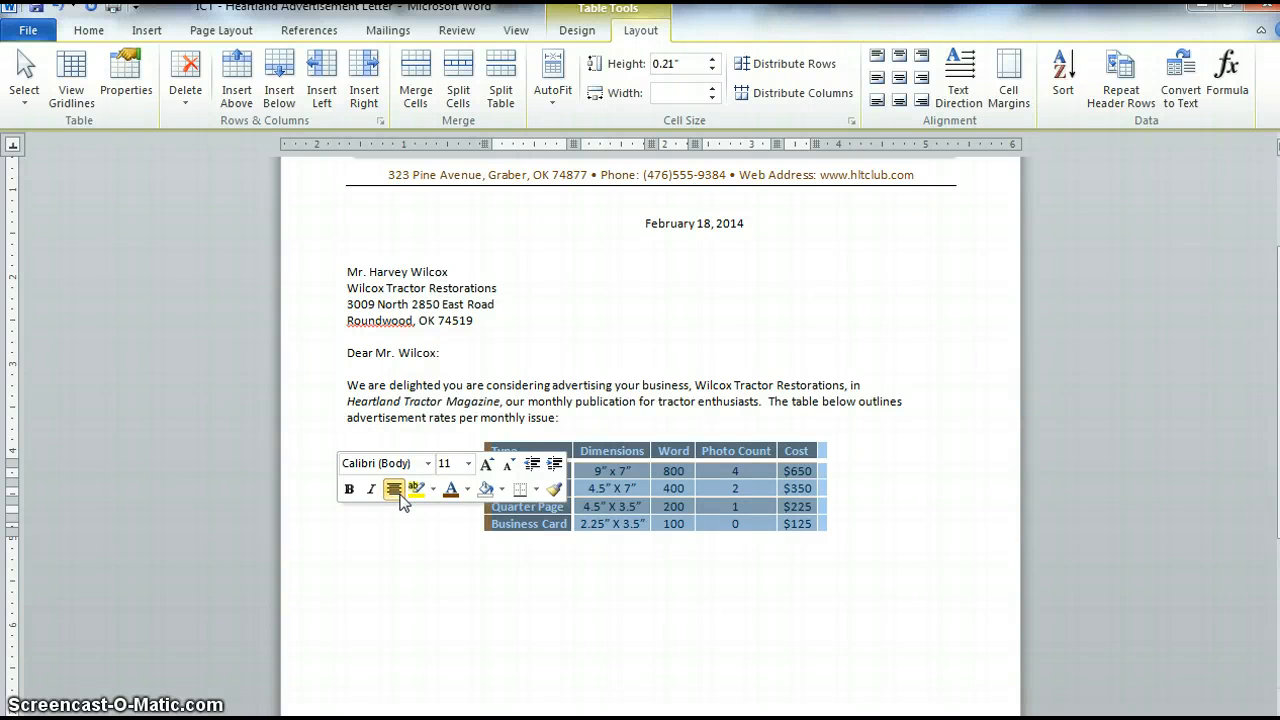
- Insert a new row above the header row and merge its cells into one
left_click(602, 467)
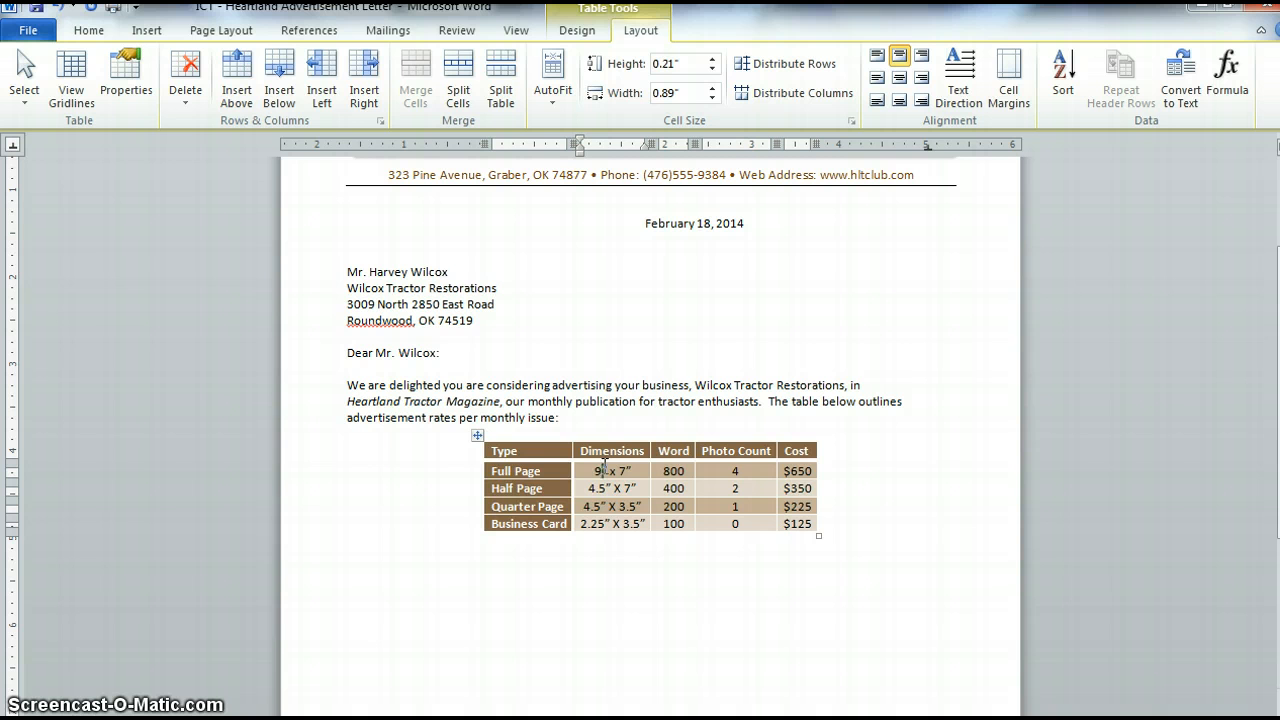
left_click(499, 437)
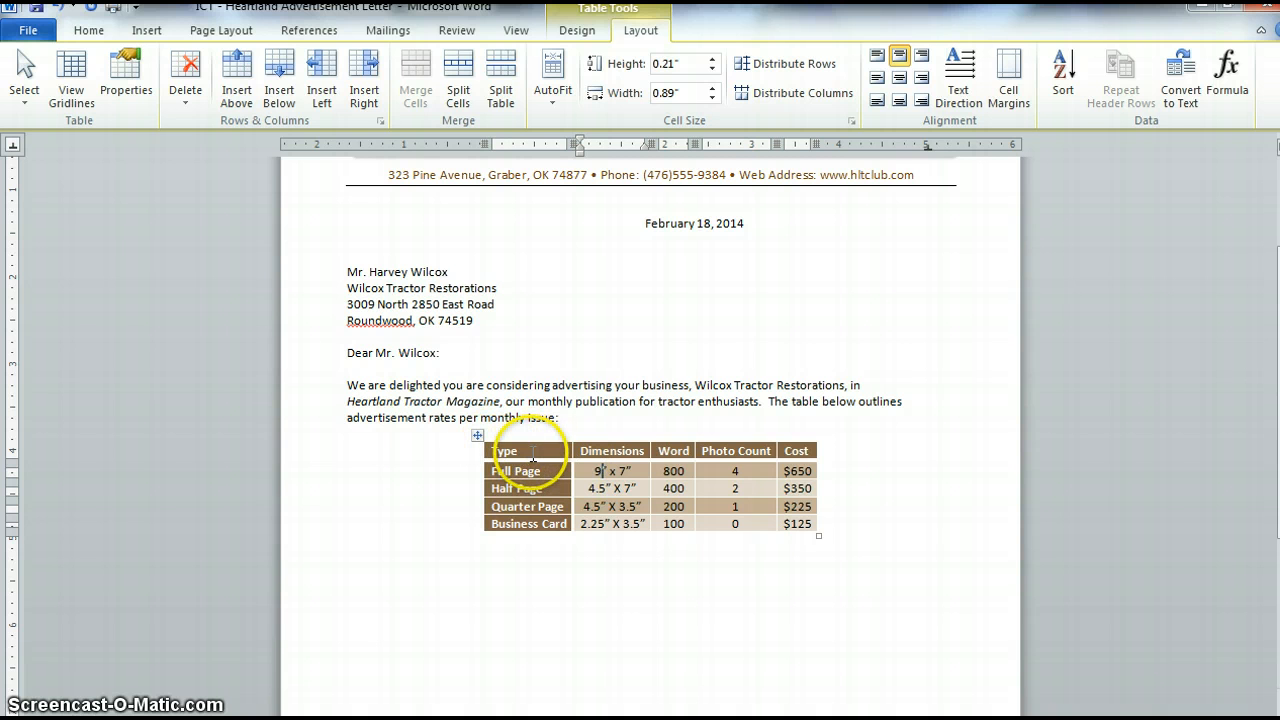
left_click(532, 452)
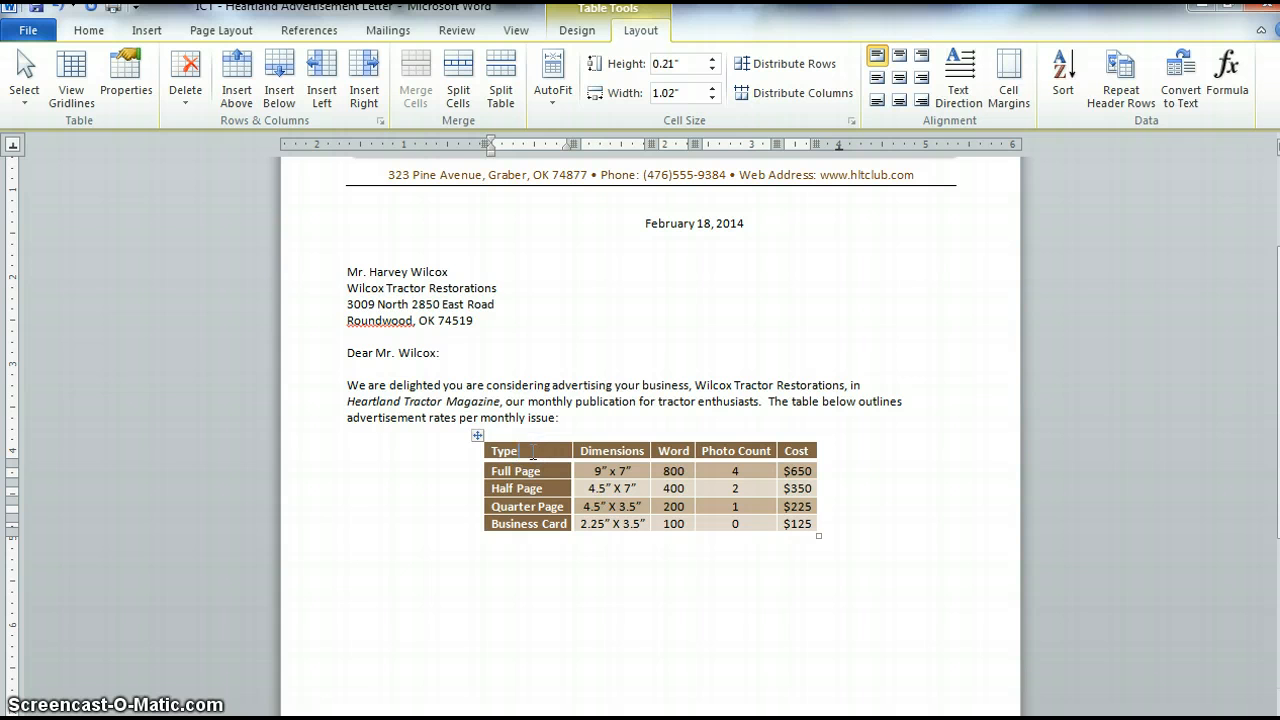
left_click(238, 75)
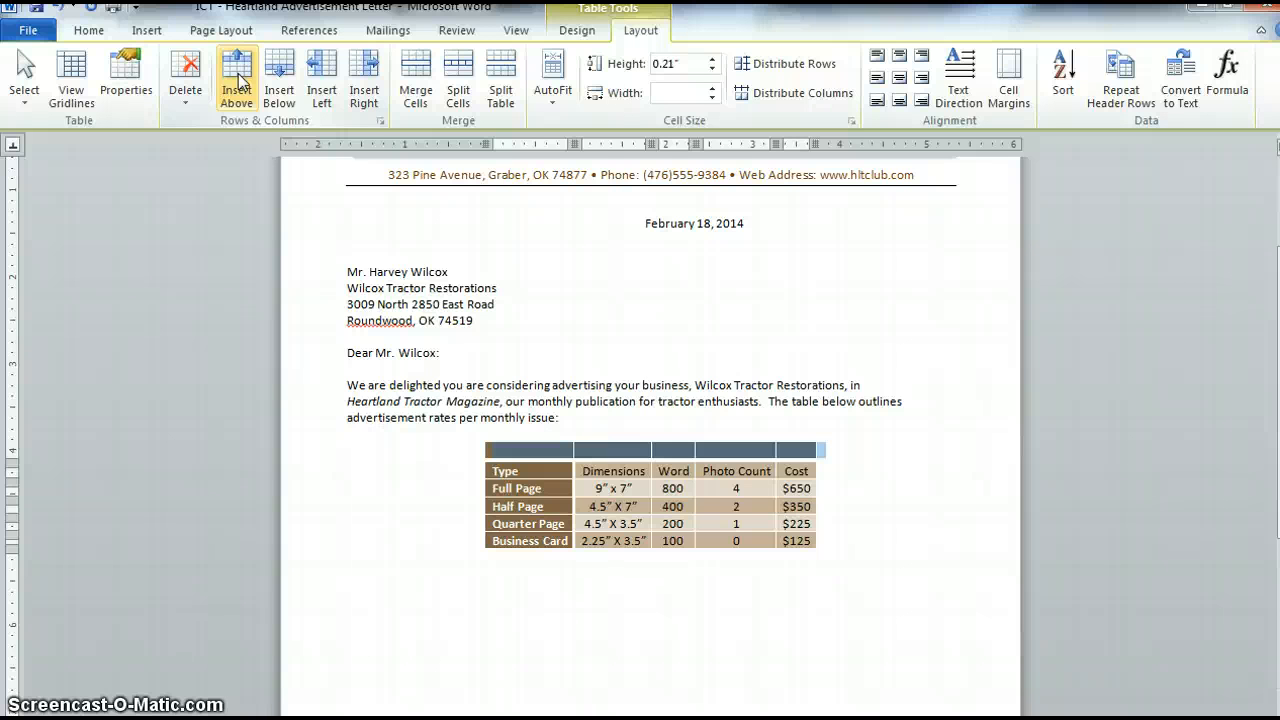
left_click(417, 64)
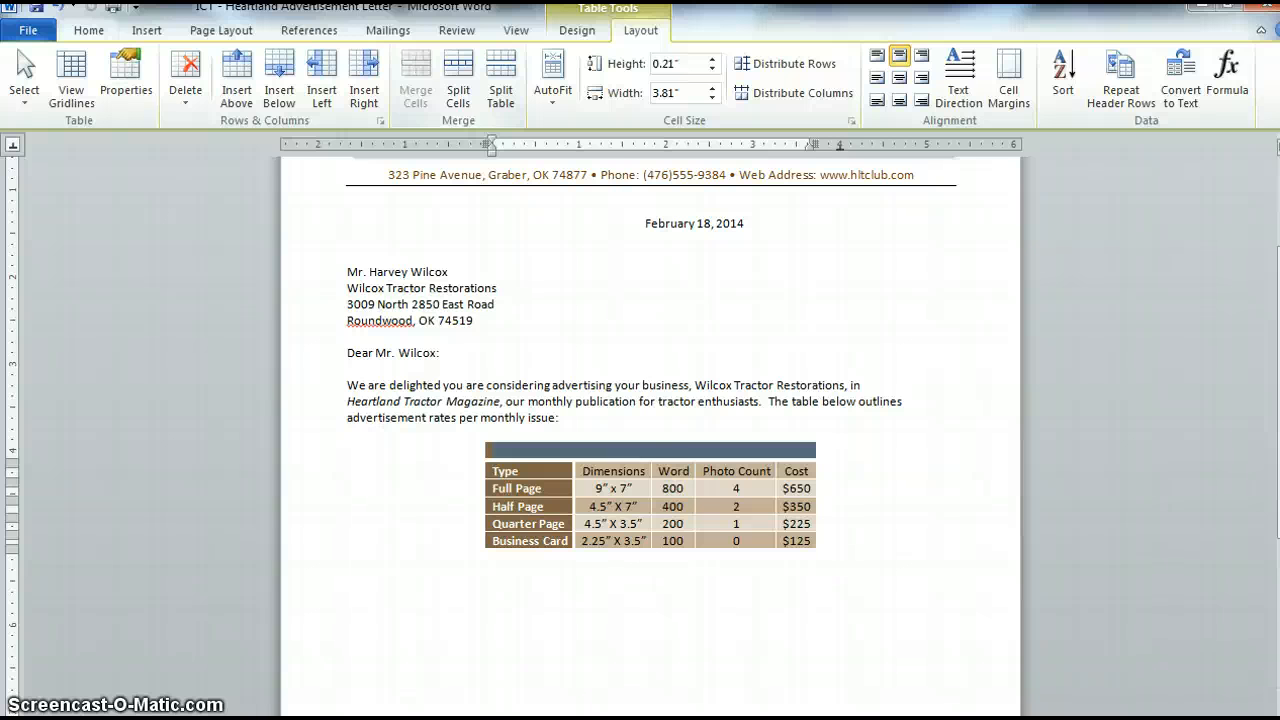
- Enter the title Monthly Issue Advertisement Rates in the merged top row
type("Monthly")
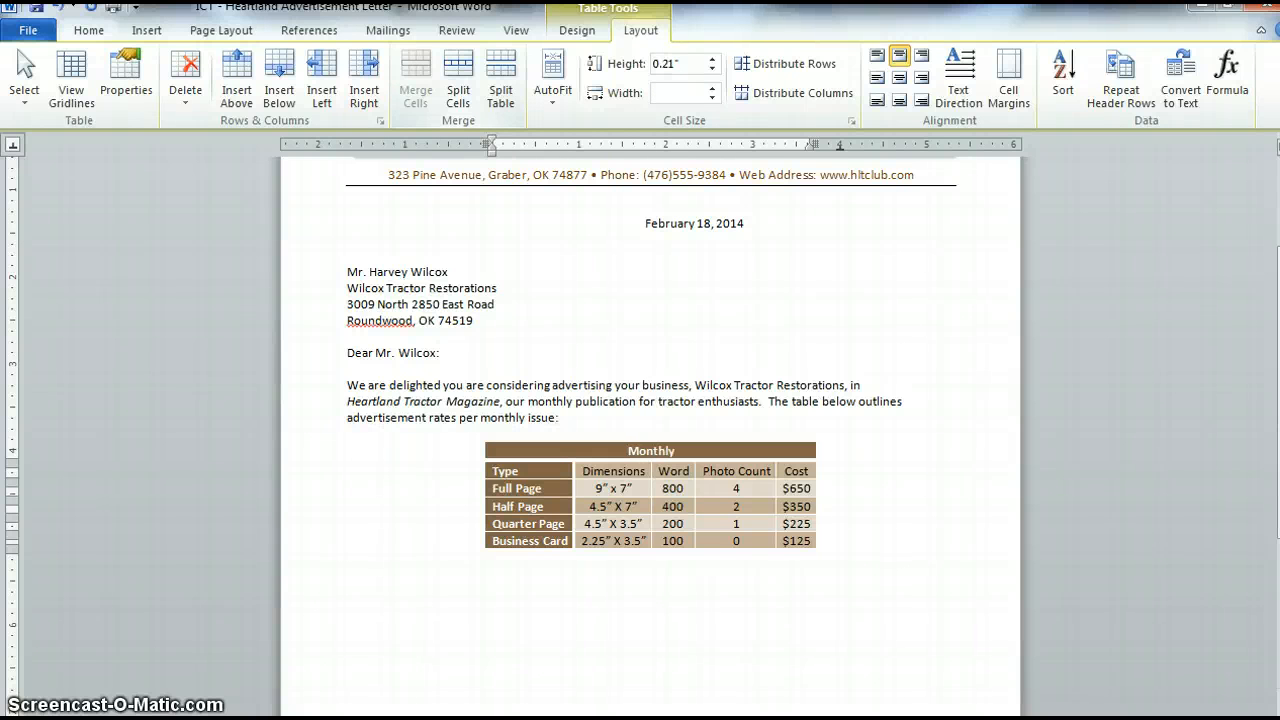
type(" Issue Advertisemen")
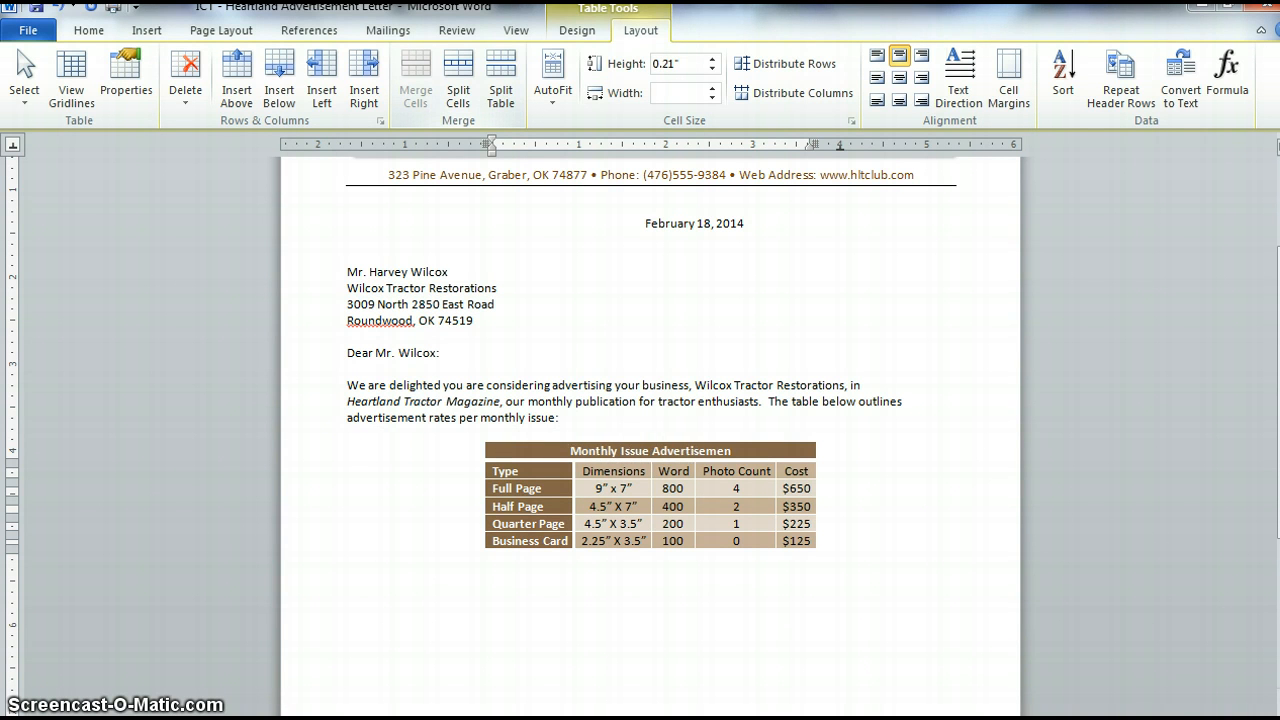
type("t Rates")
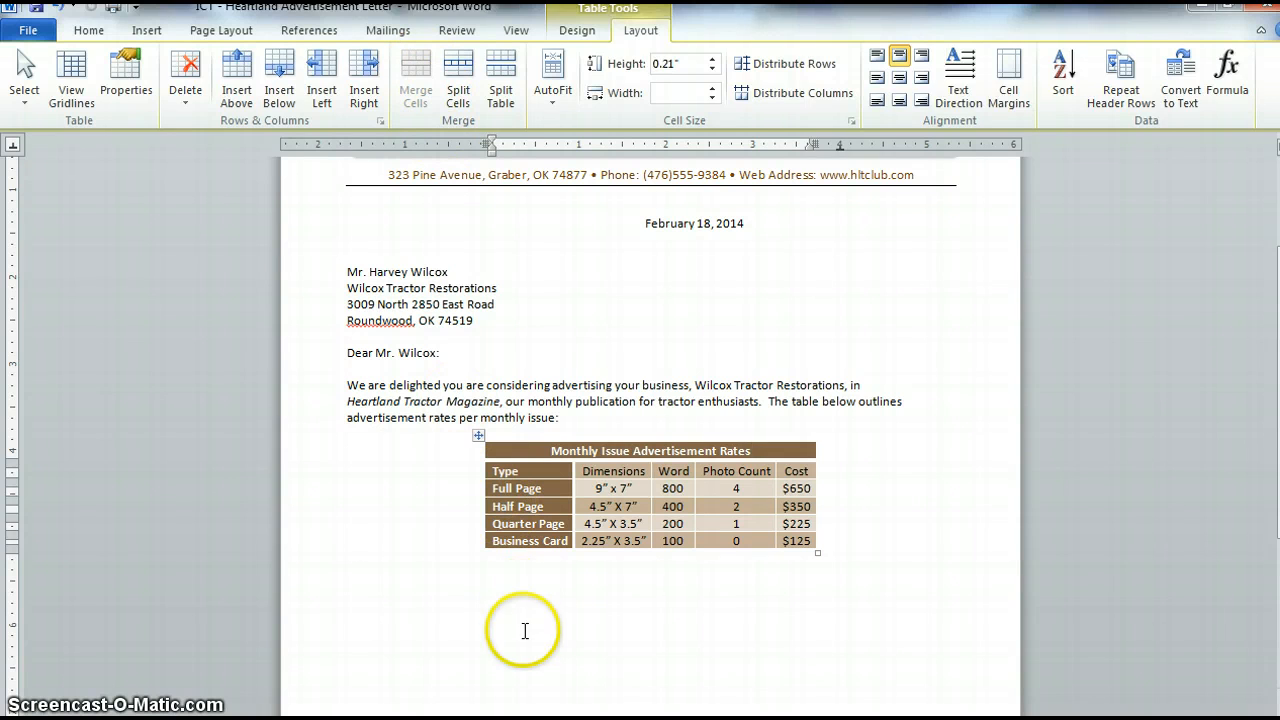
- Below the table, write: Please note that additional fees will be assessed if the word or photo counts exceed the limits listed above
left_click(489, 578)
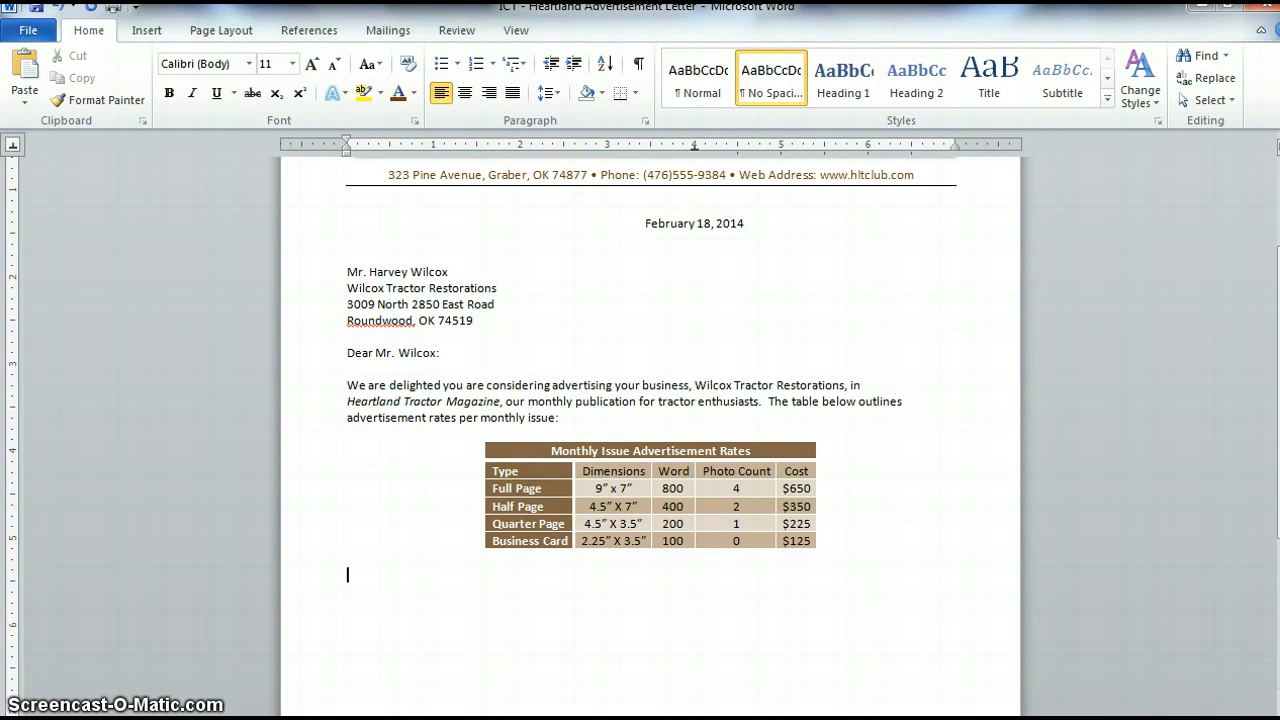
type("Please note that additio")
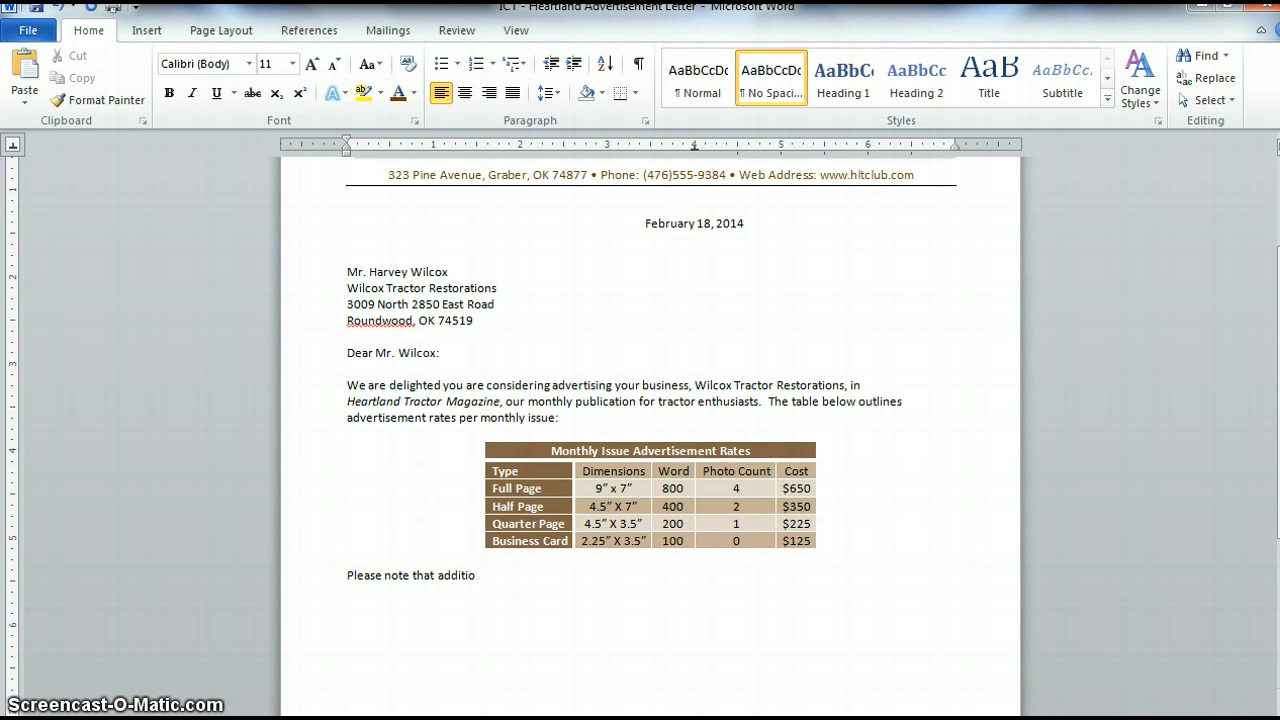
type("nal fees will be assessed if")
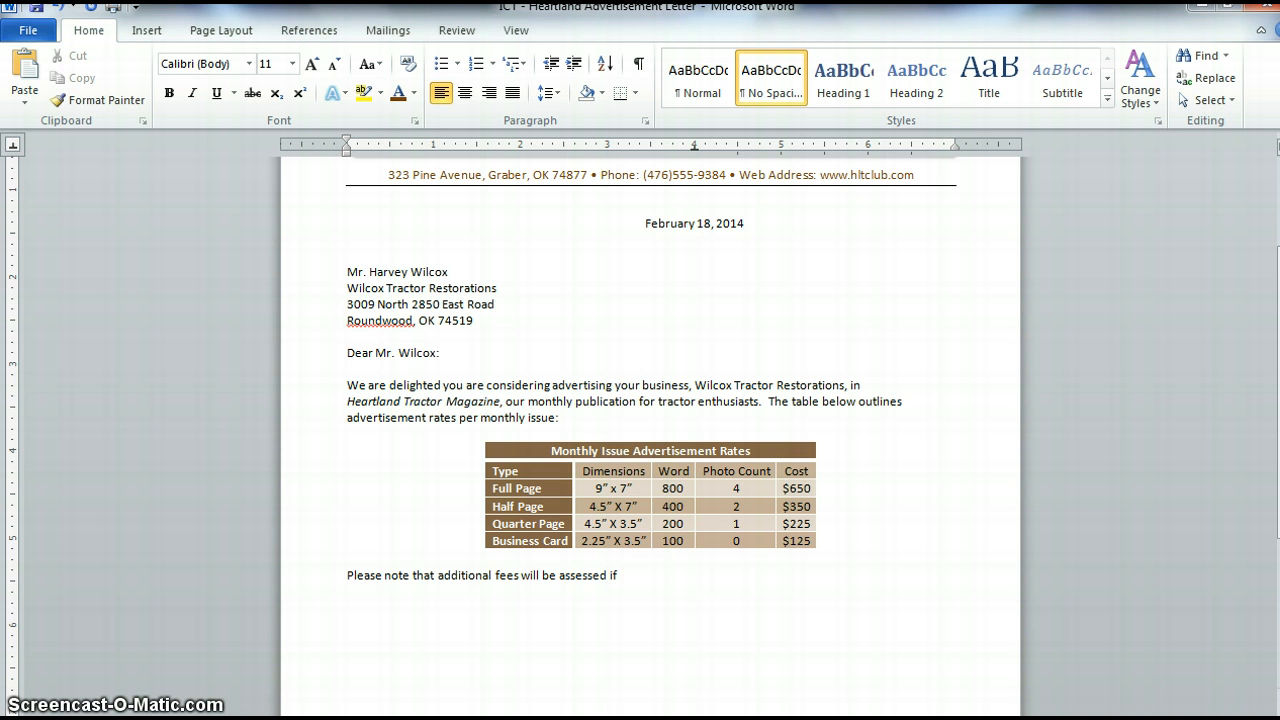
type(" the word or photo counts ex")
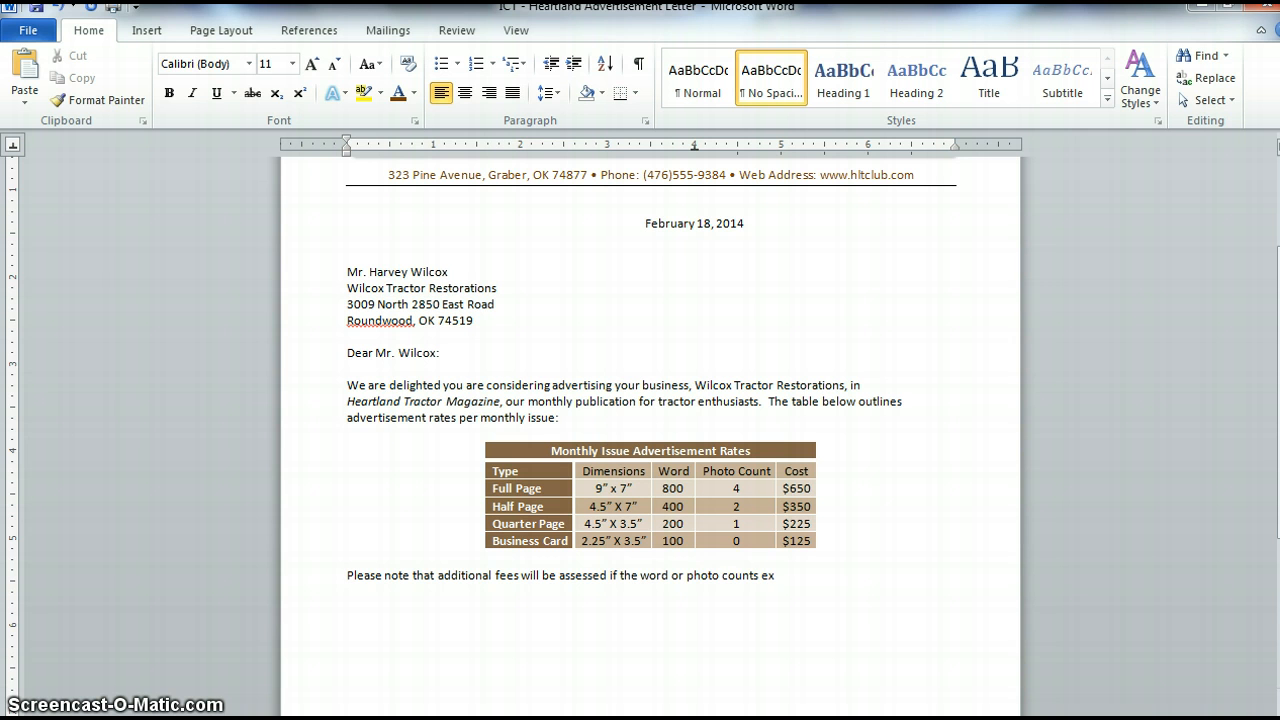
type("ceed the limits listed abo")
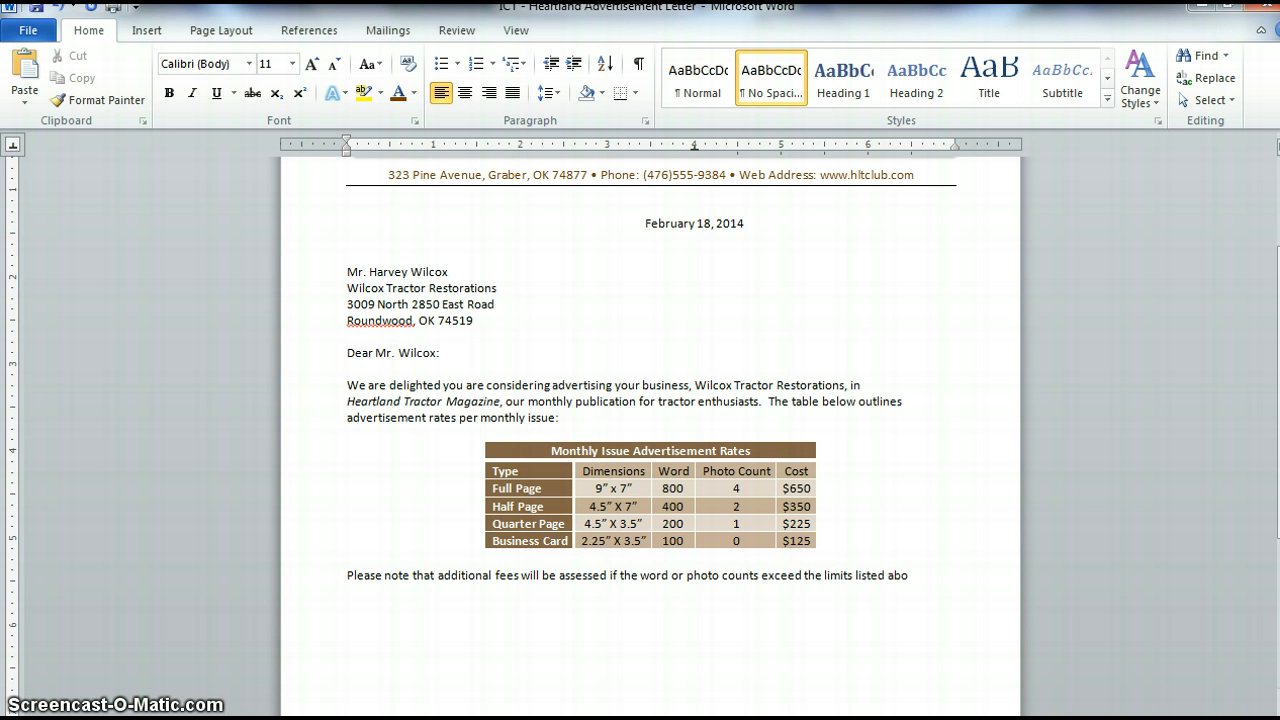
type("ve.  We offer the following")
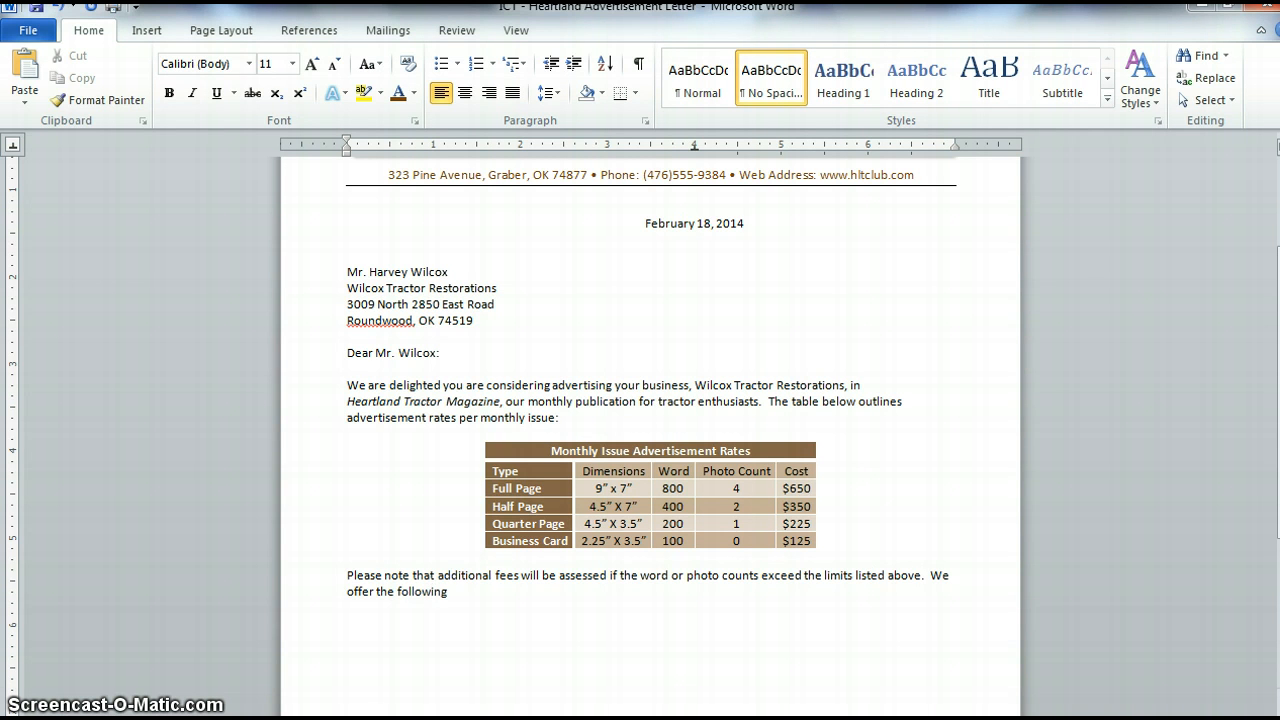
type(" discounts:")
- Add the sentence We offer the following discounts: and start a bulleted list on the next line
key("Return")
type("*")
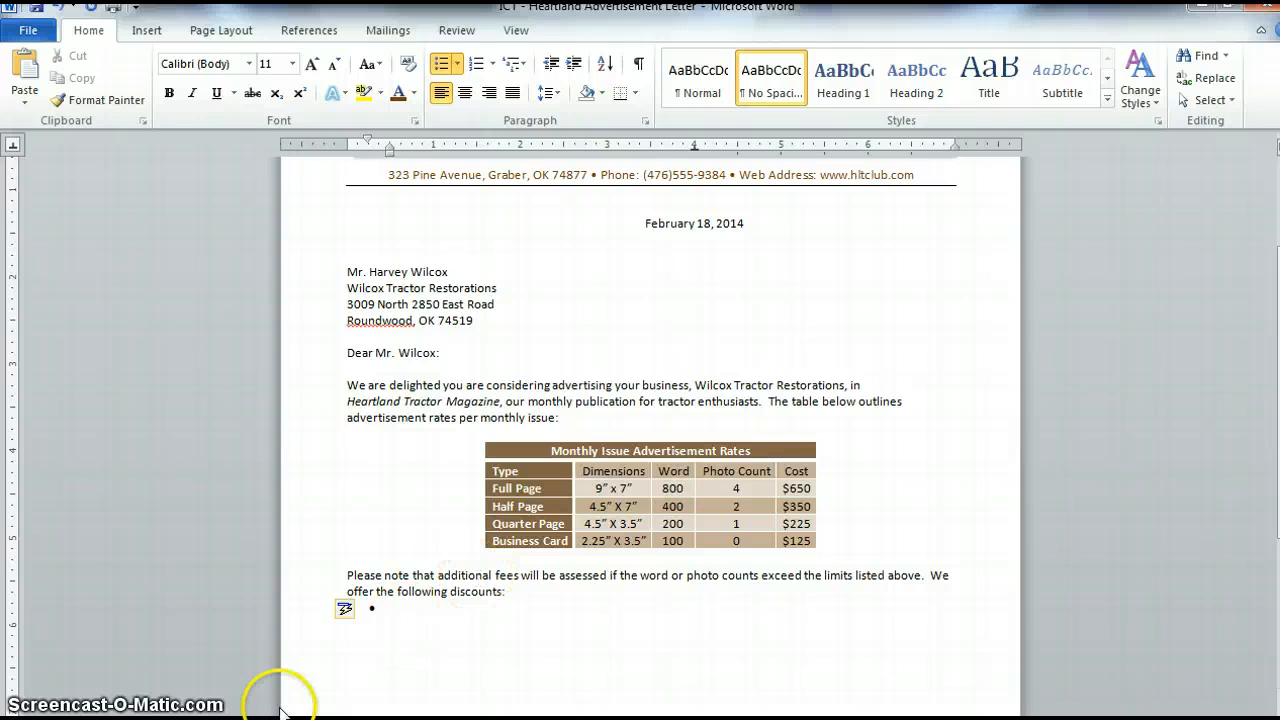
- Paste the three discount items into the bulleted list
type("10 percent discount for any advertisement that runs in three consecutive issues 5 percent discount for a camera-ready advertisement (prepared using Microsoft Word at the proper size and with all words and photos in final layout form 3 percent discount if payment in full is submitted with order")
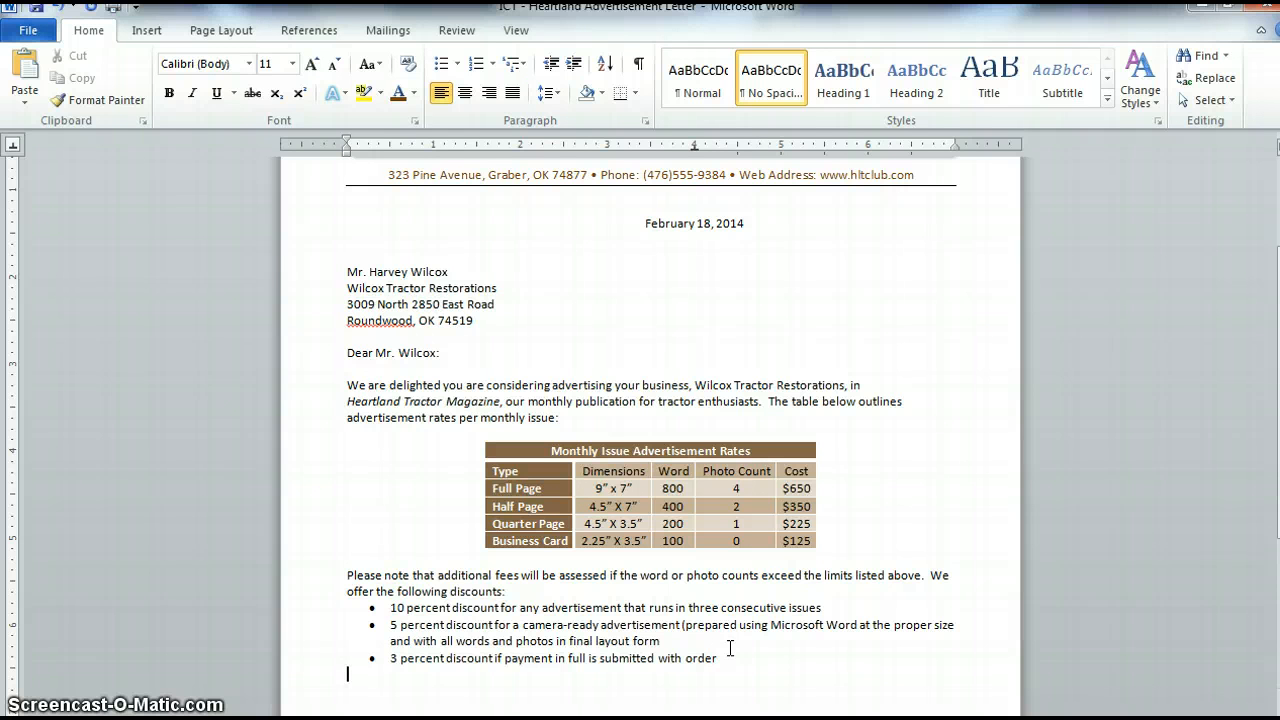
- Below the list, write: For further details or to place your advertisement, please contact — followed by the contact's name and phone number
type("For further details or to plac")
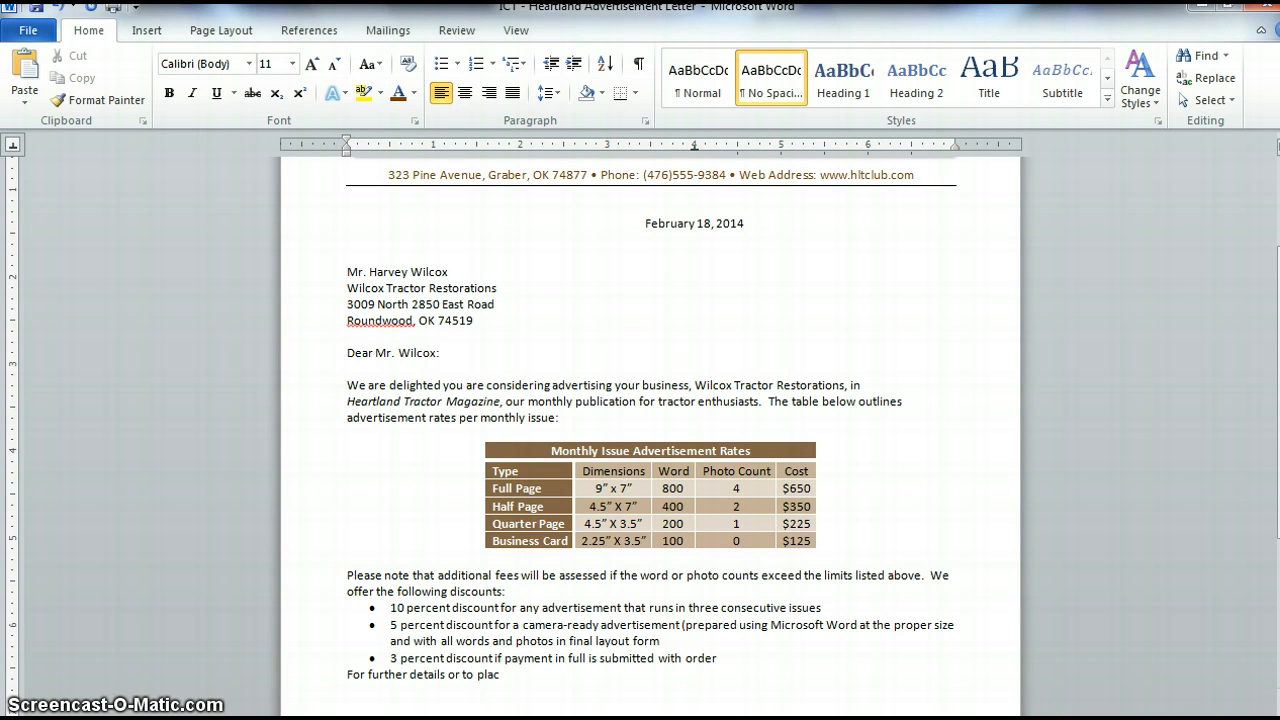
type("e your advertisement, please")
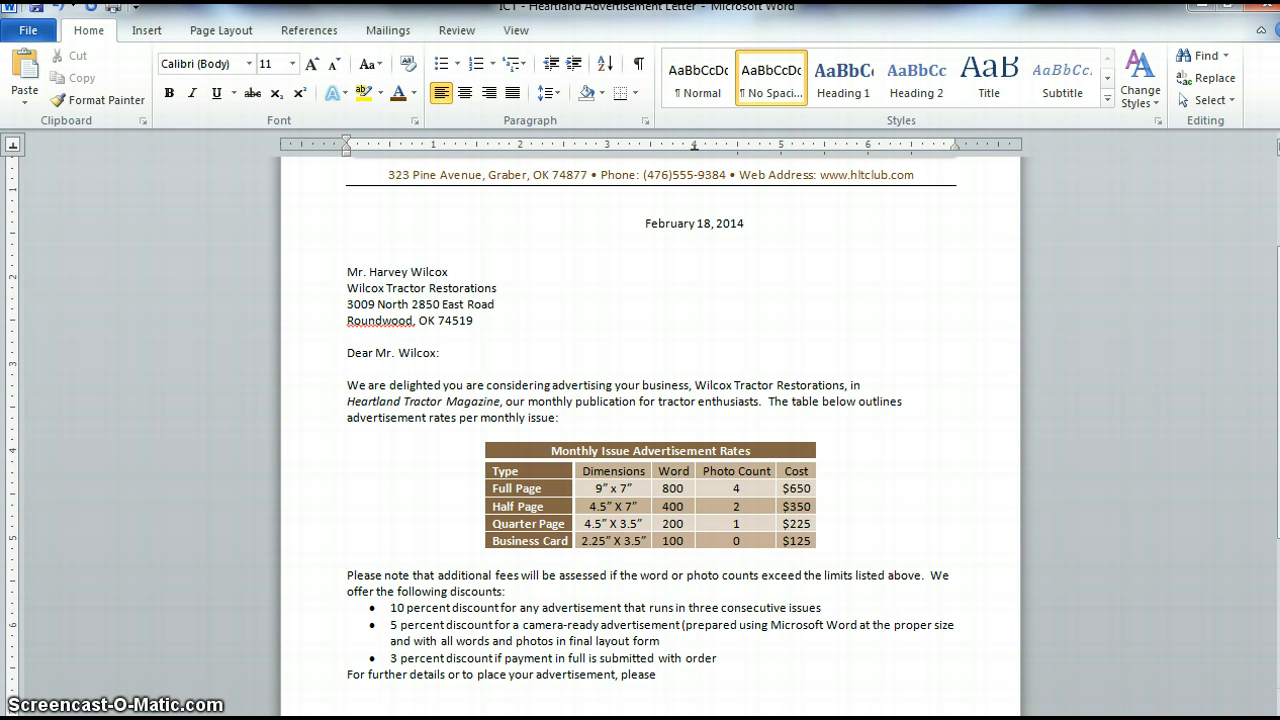
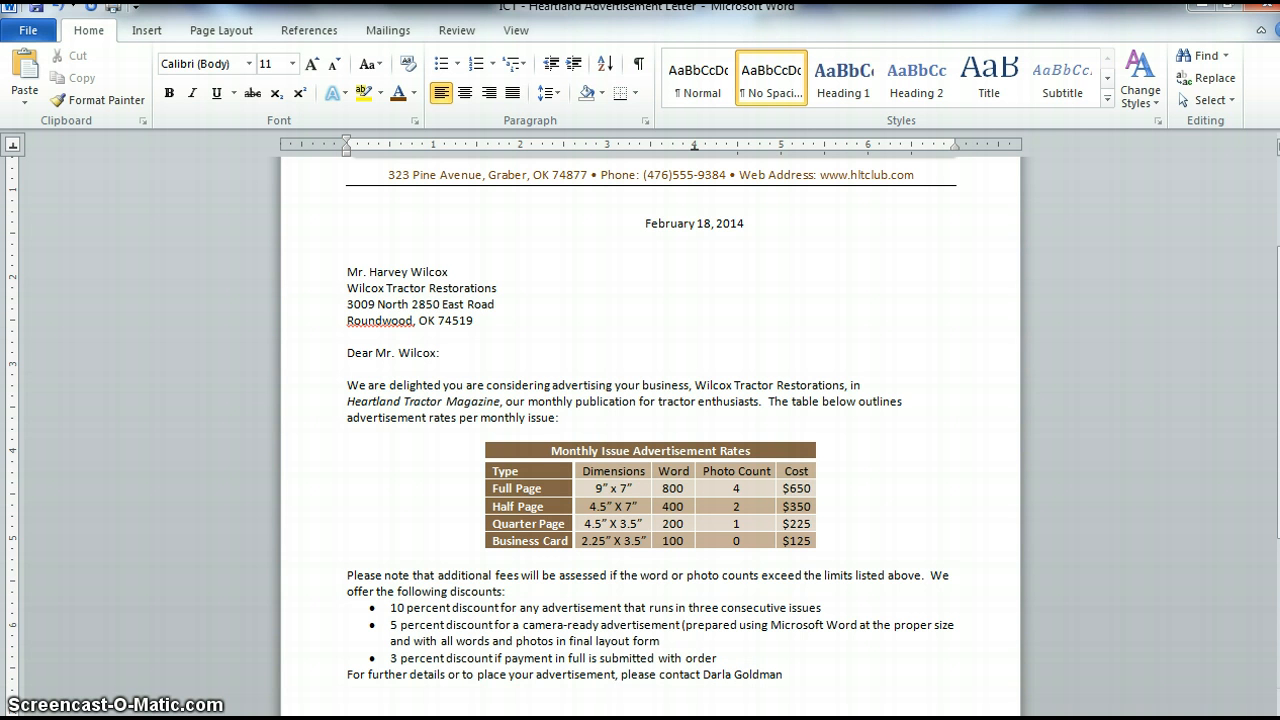
type(" at (476)555-9389")
type("or via")
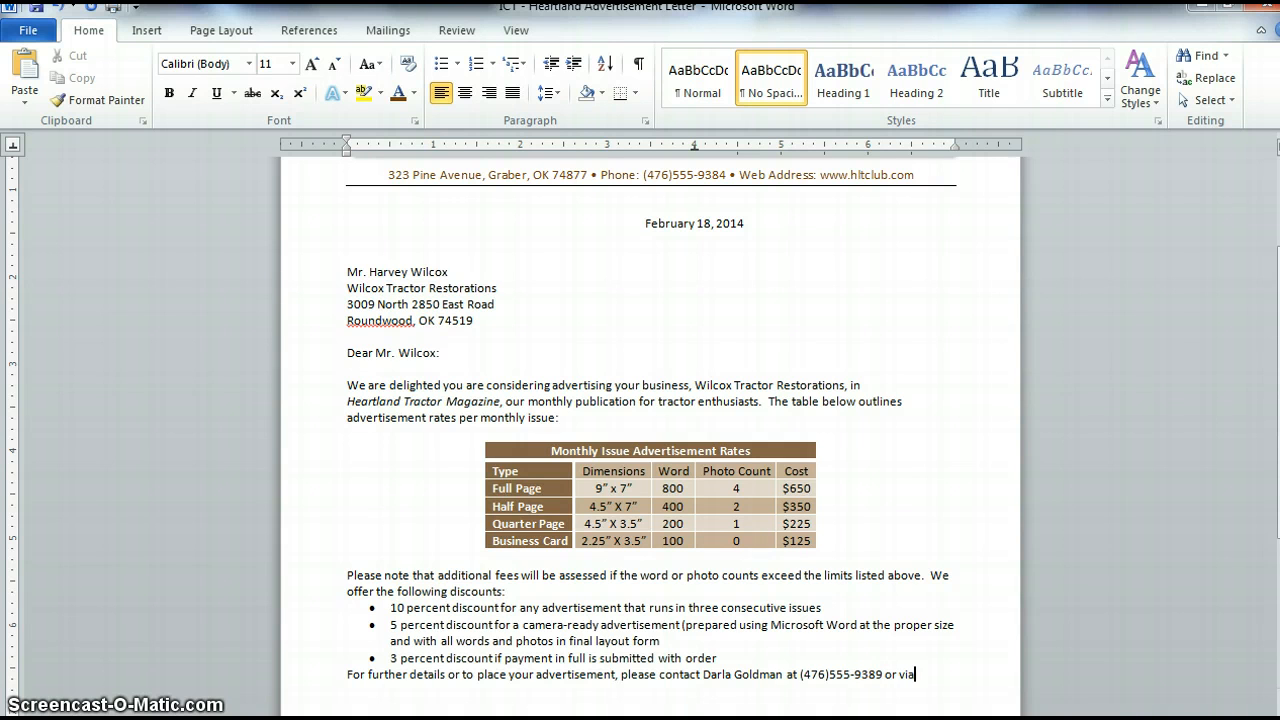
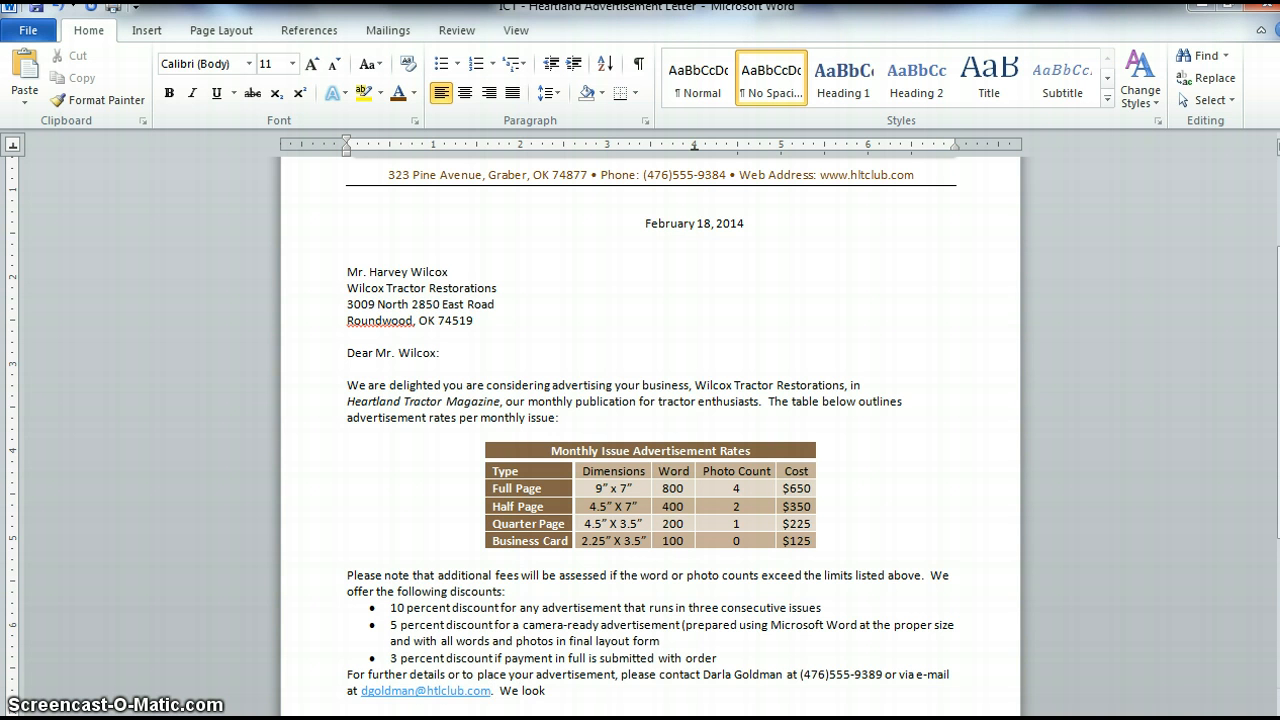
type(" forward to running an adv")
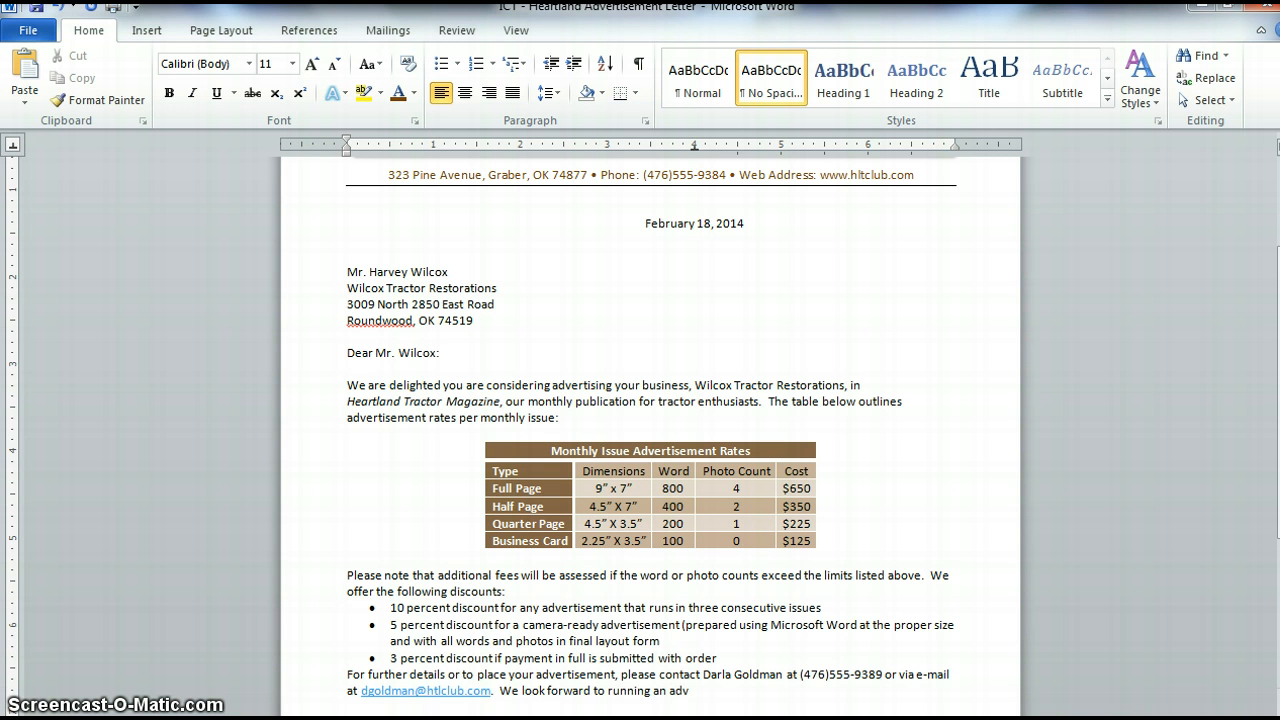
type("ertisemtn")
type(" for w")
- Continue with or via e-mail at, the contact's e-mail address, and We look forward to running an advertisement for wtr
key("BackSpace")
key("BackSpace")
key("BackSpace")
key("BackSpace")
key("BackSpace")
key("BackSpace")
key("BackSpace")
key("BackSpace")
key("BackSpace")
key("BackSpace")
type("ement for wtr")
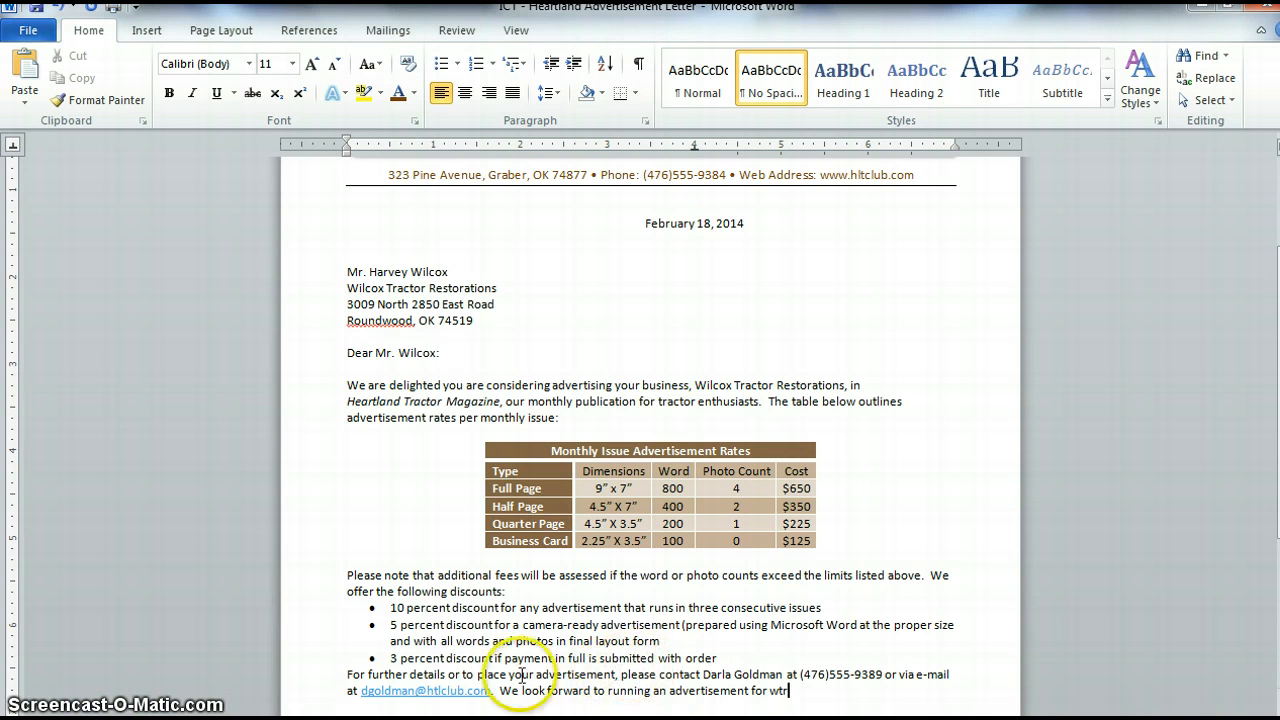
- Remove the hyperlink from the e-mail address in the paragraph
right_click(444, 691)
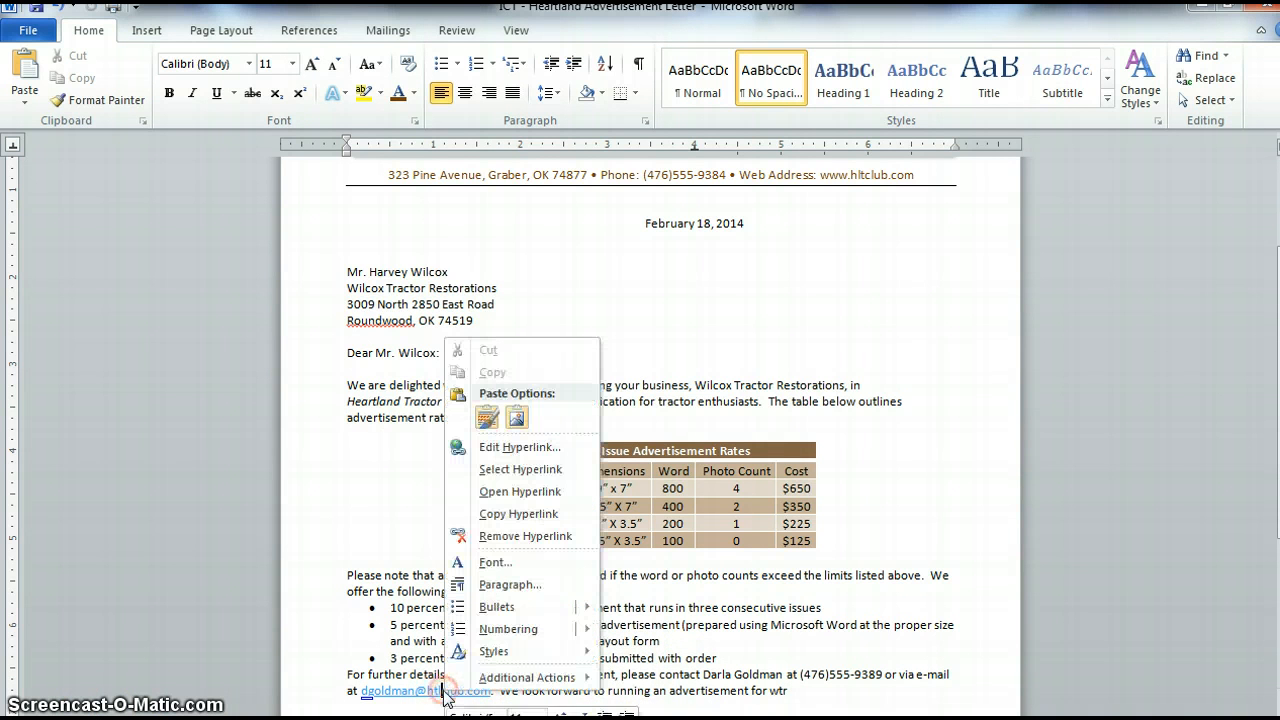
left_click(503, 540)
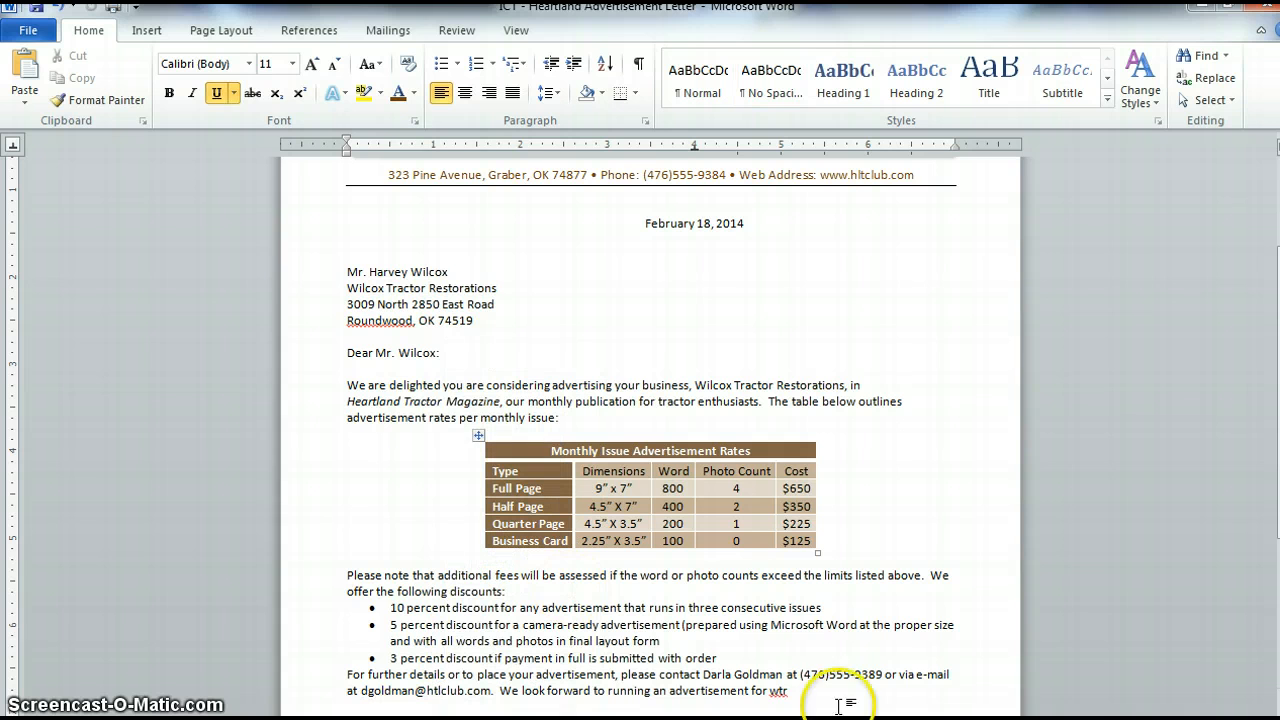
- Expand the wtr AutoText entry into Wilcox Tractor Restorations at the paragraph's end and start a new line
left_click(797, 691)
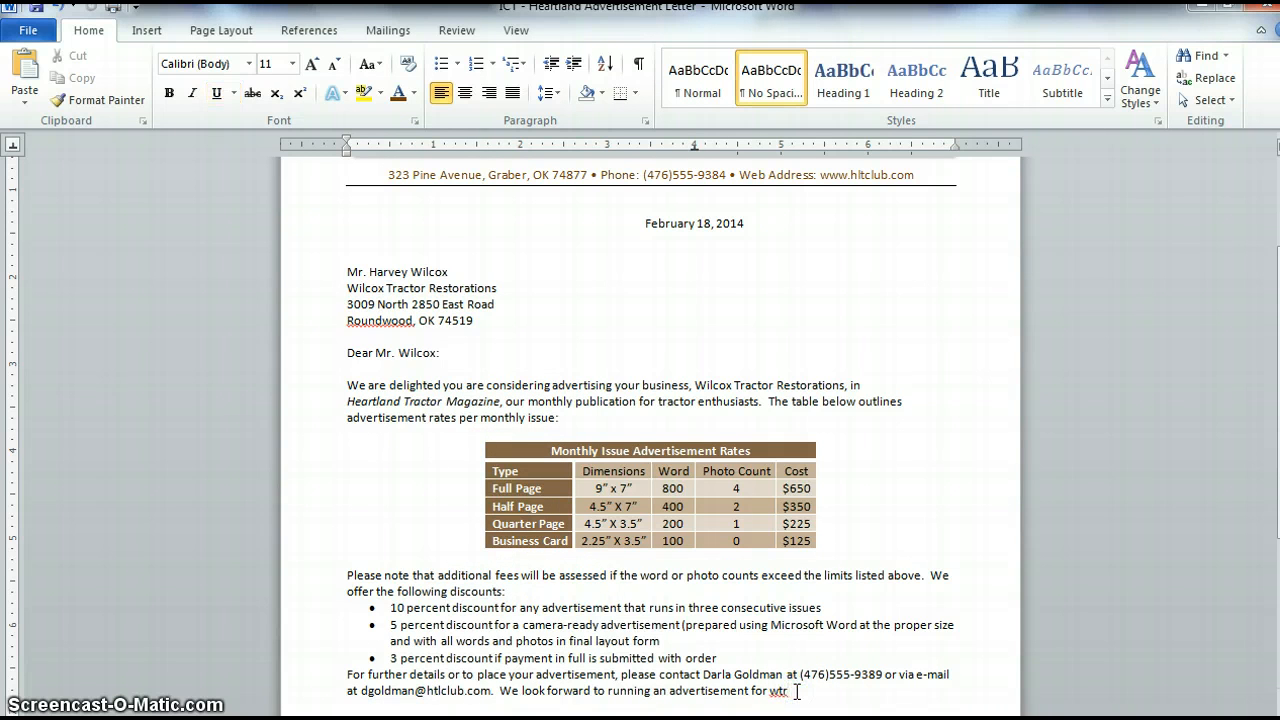
key("F3")
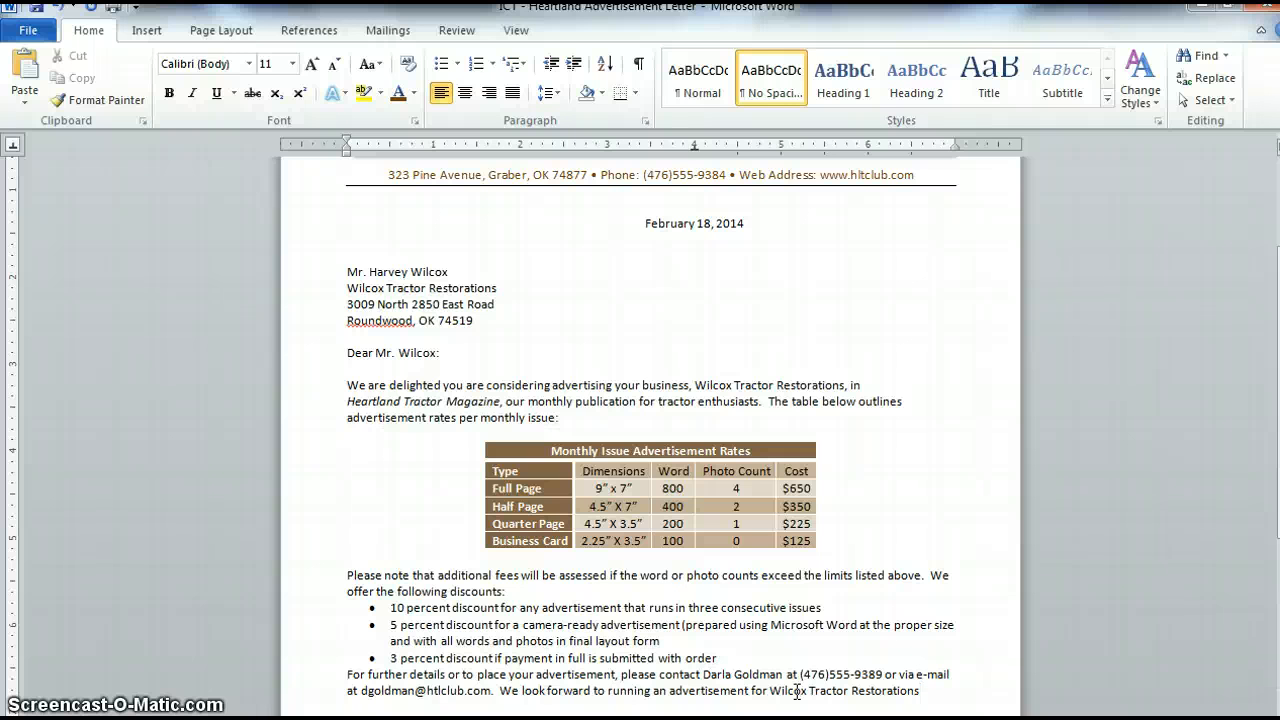
key("Return")
- Add the closing Sincerely, centred below the paragraph
scroll(1250, 557, "down", 1)
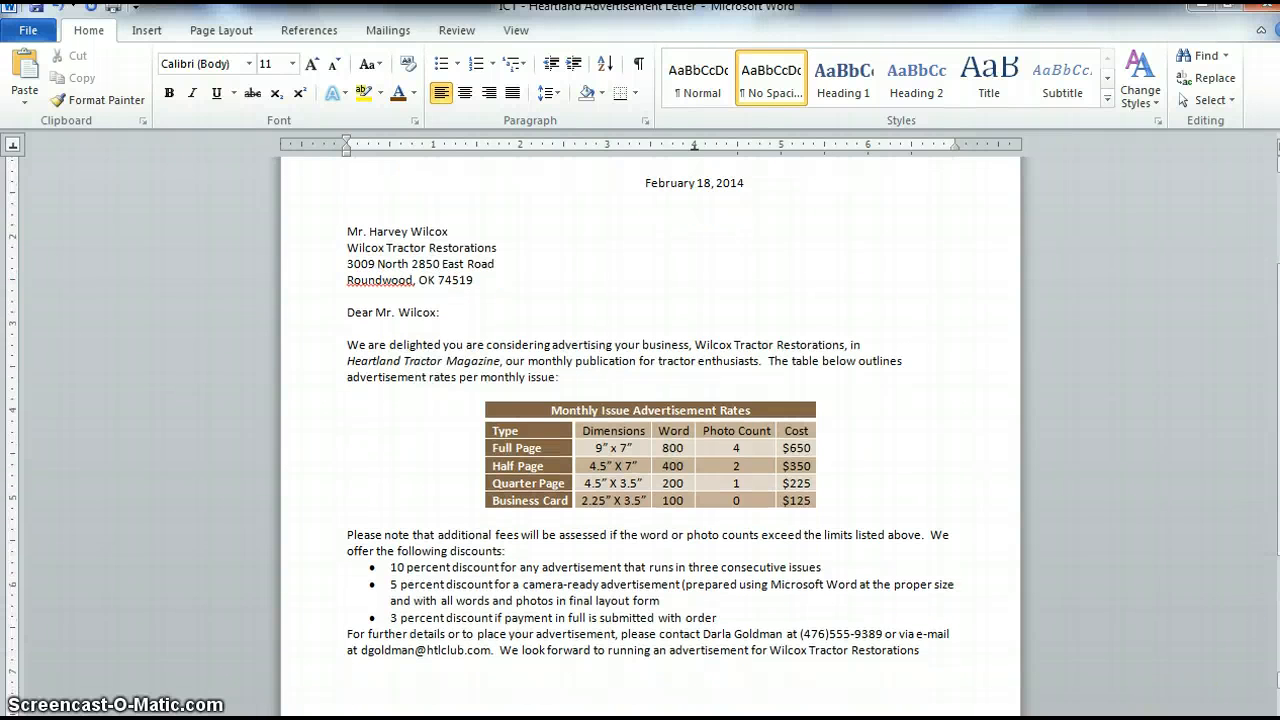
scroll(1250, 557, "down", 1)
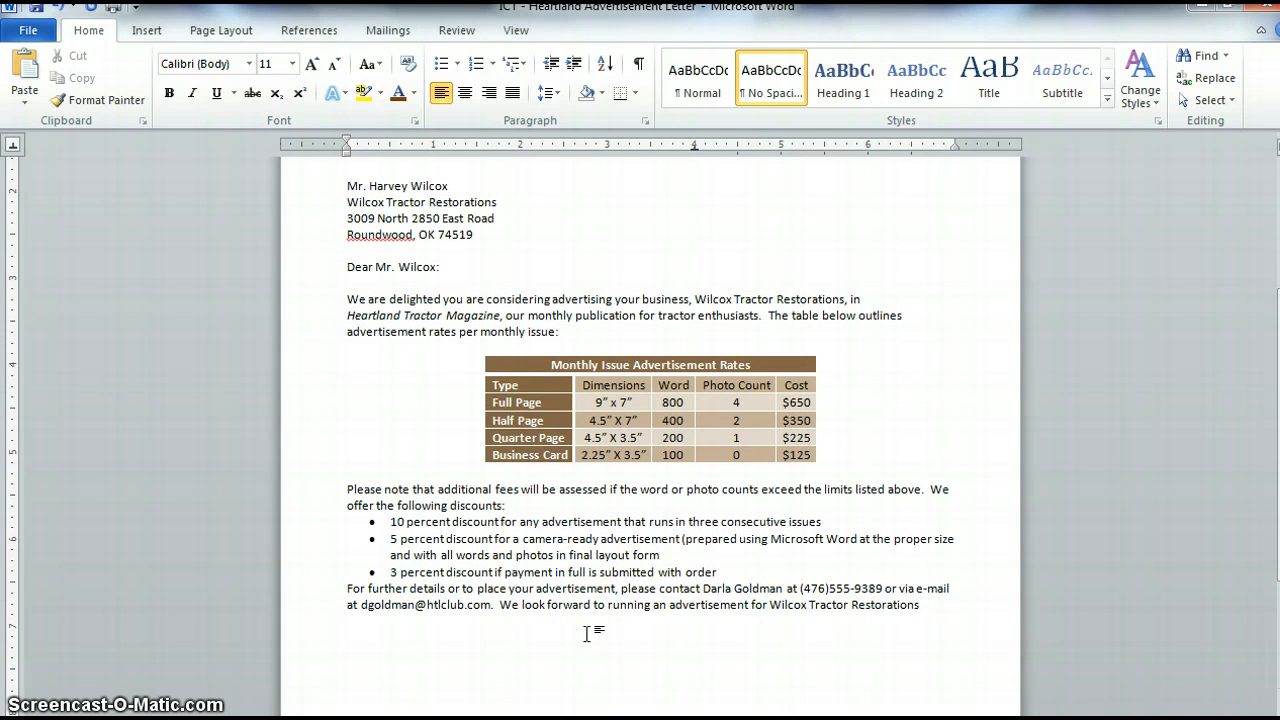
double_click(695, 636)
type("Sincerely")
type(",")
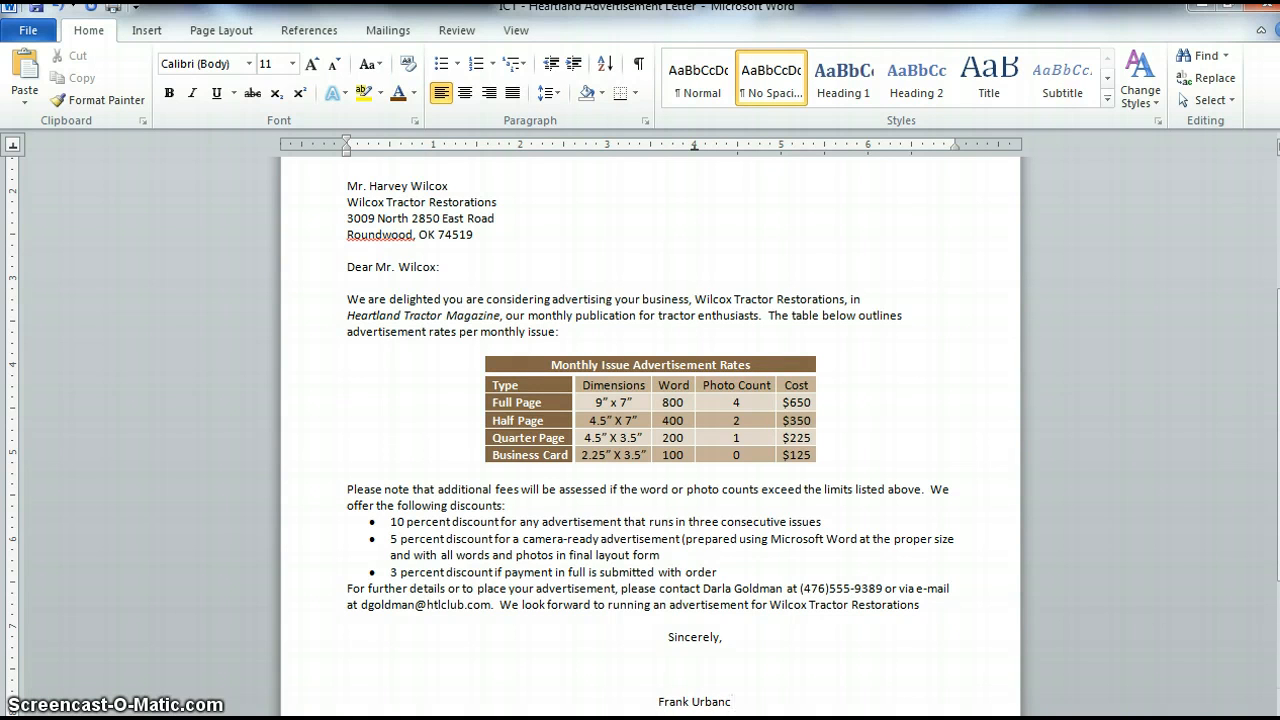
- Enter the sender's full name a few lines below the closing
key("Tab")
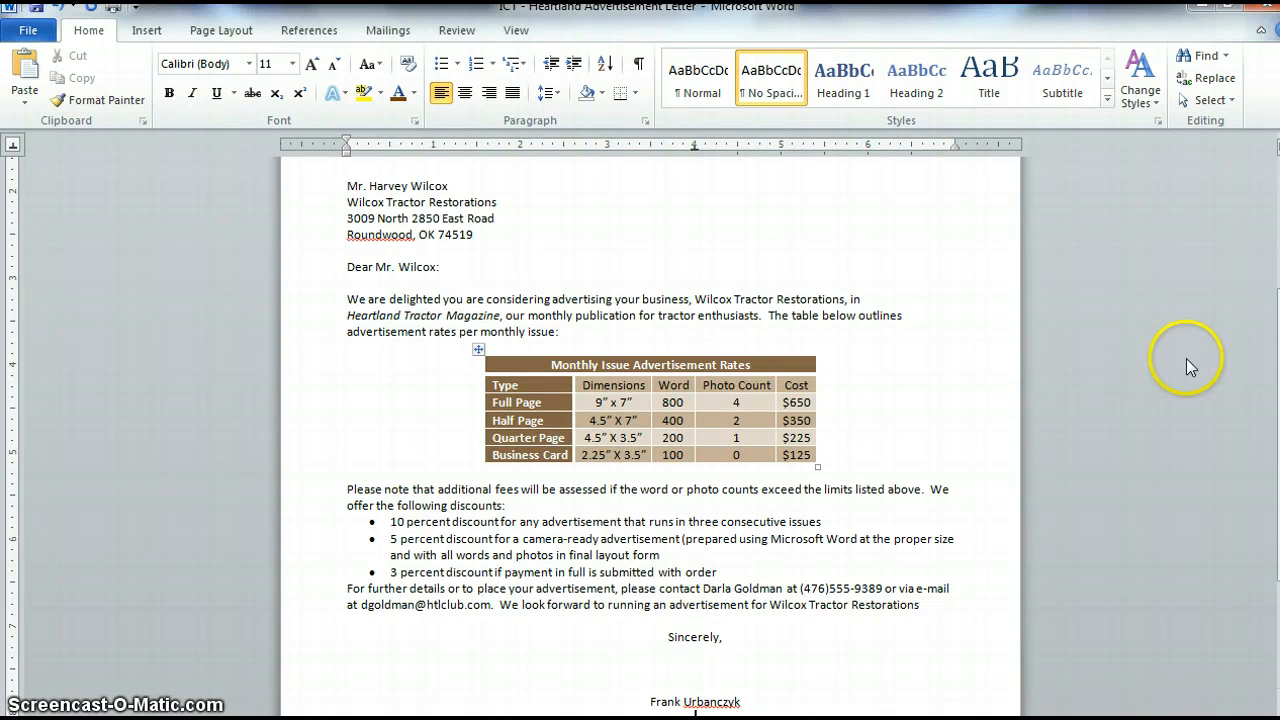
scroll(650, 420, "down", 1)
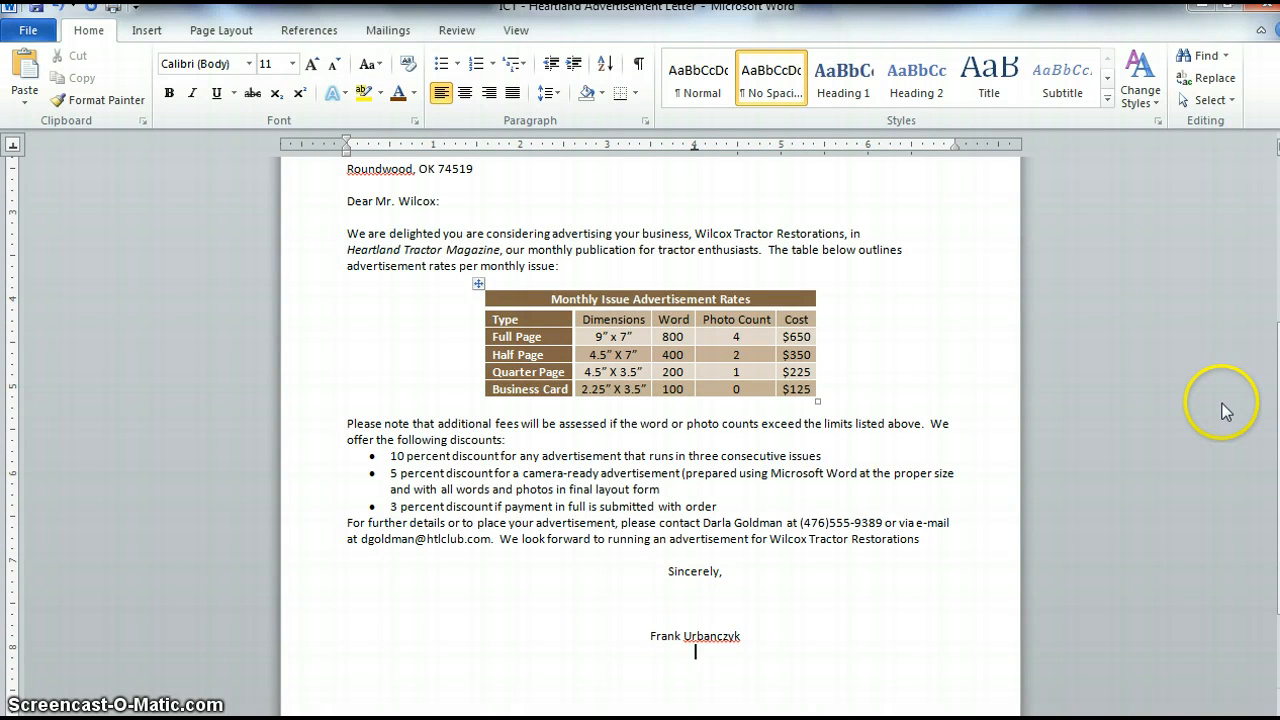
key("BackSpace")
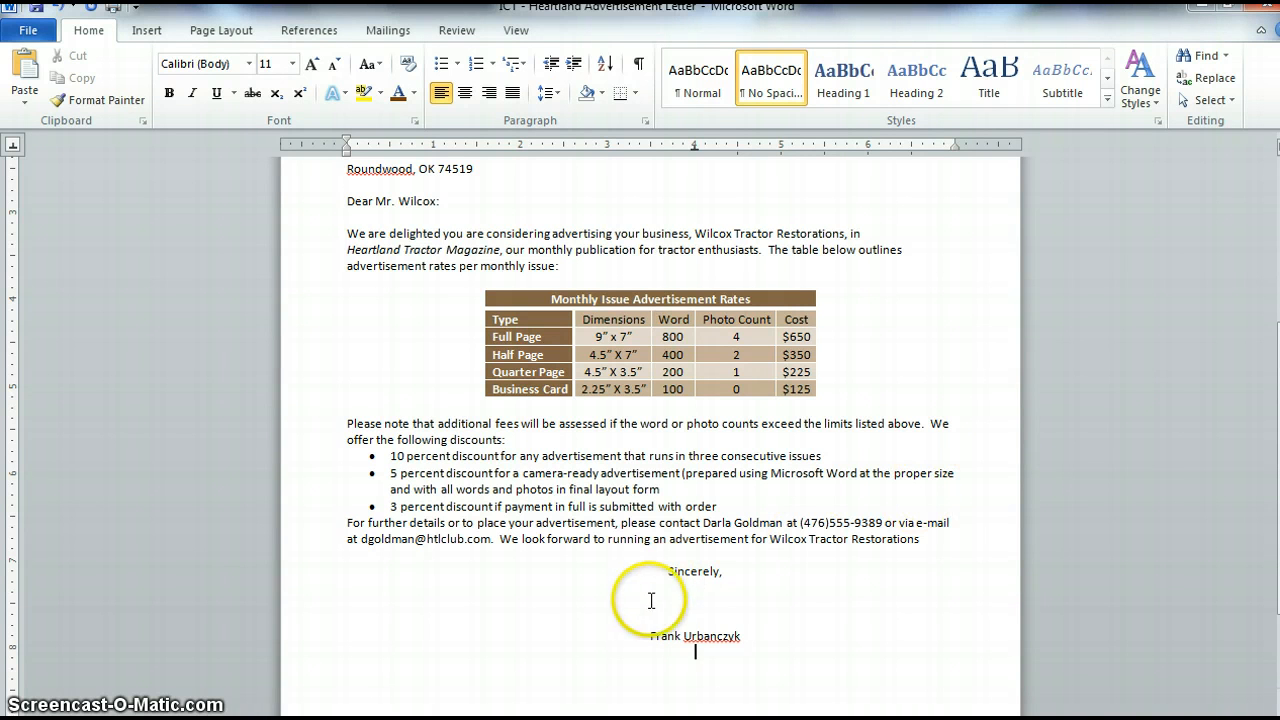
double_click(644, 635)
left_click(646, 635)
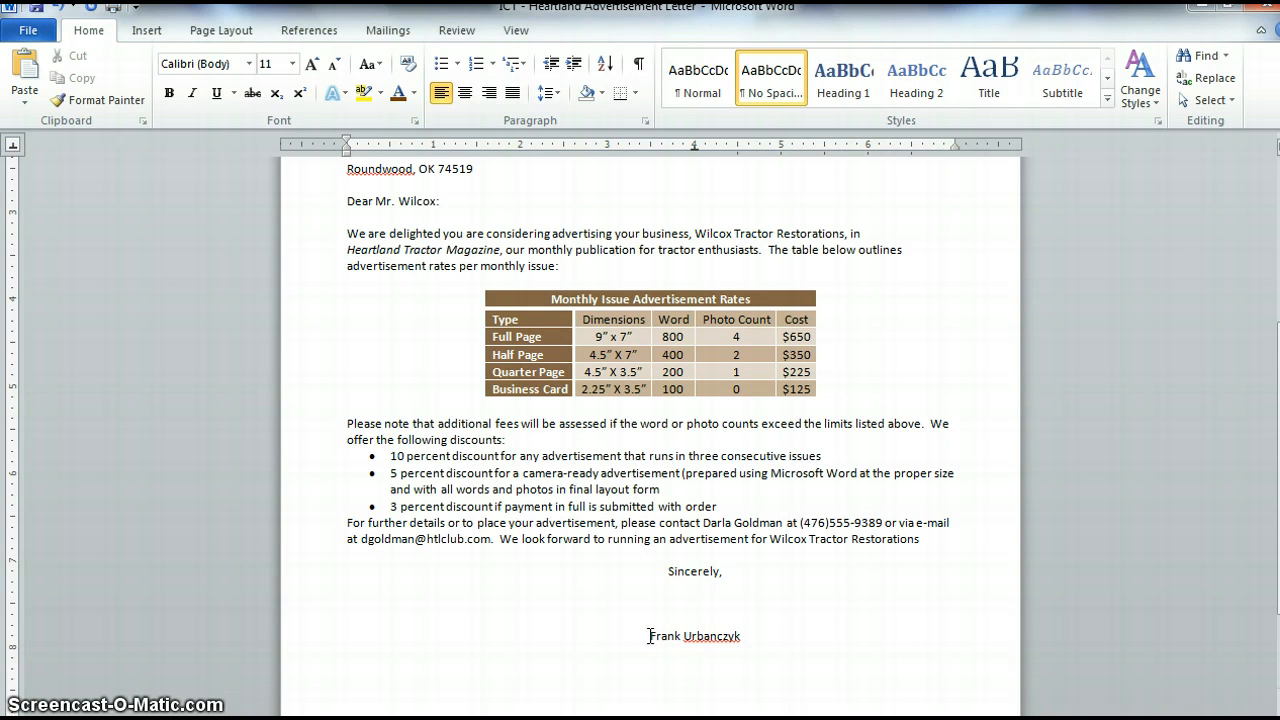
key("Tab")
key("Tab")
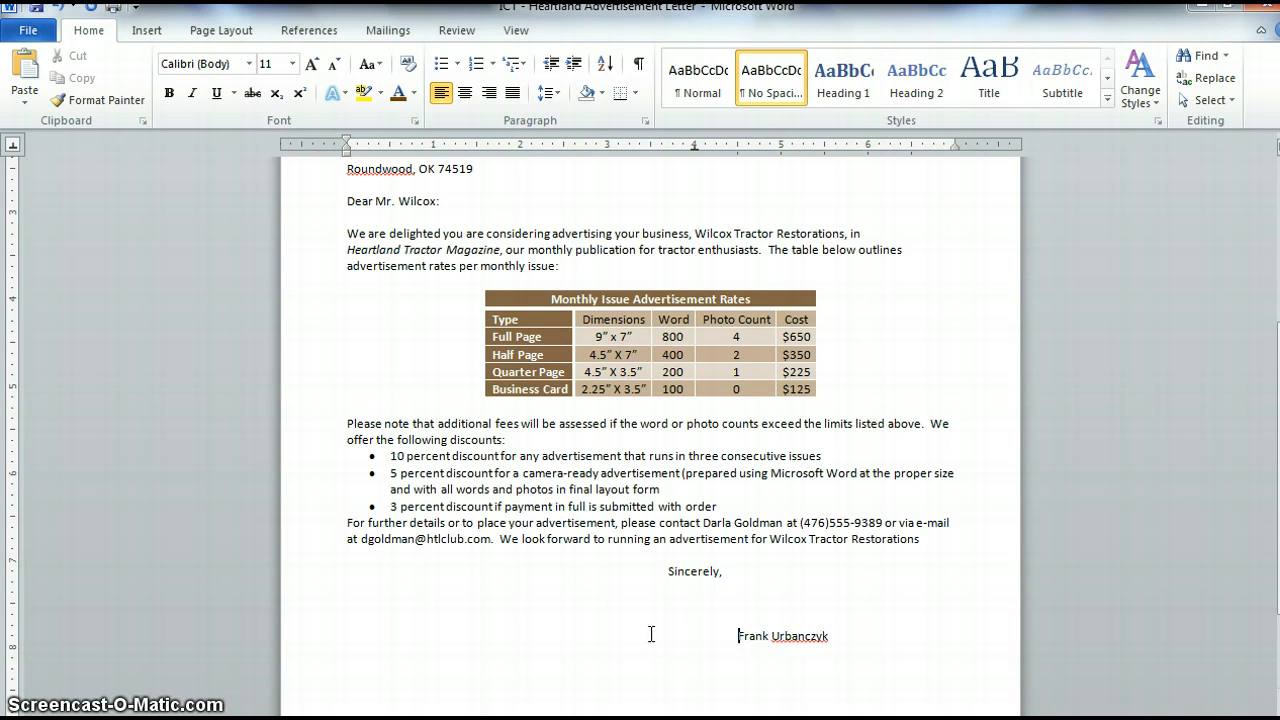
key("BackSpace")
key("BackSpace")
- Add the title President on a new line beneath the sender's name
left_click(651, 662)
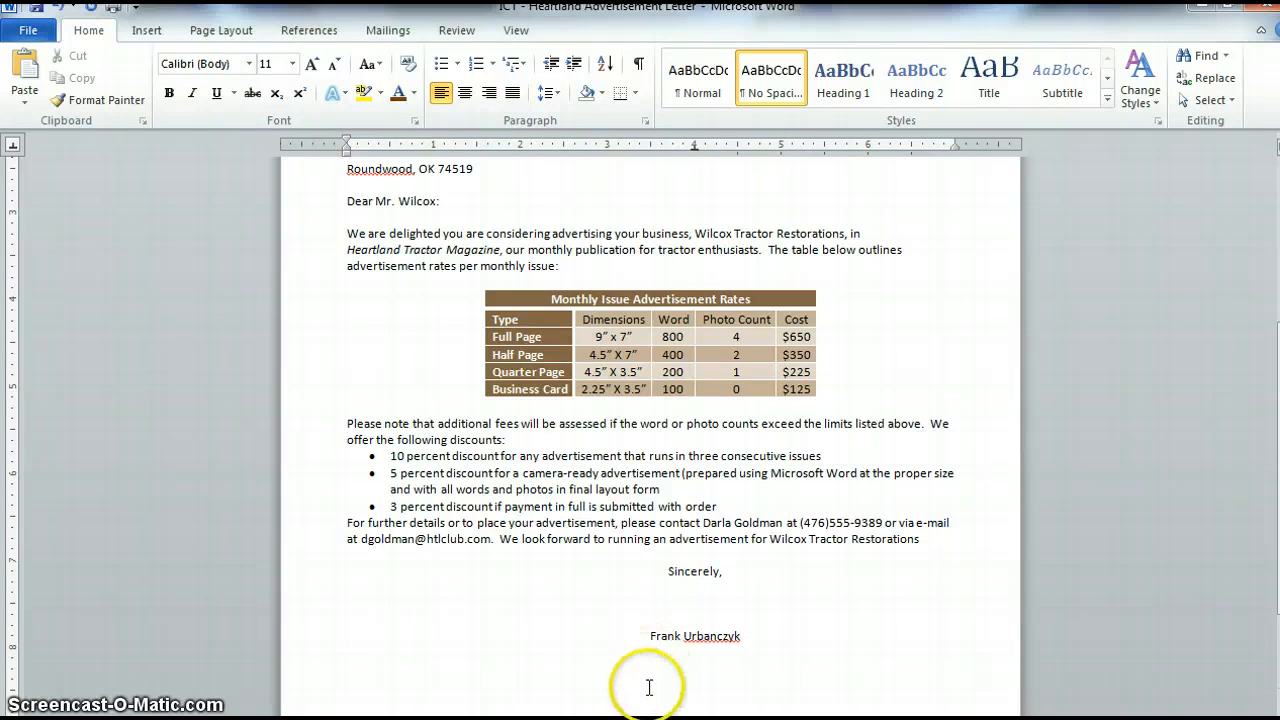
left_click(746, 640)
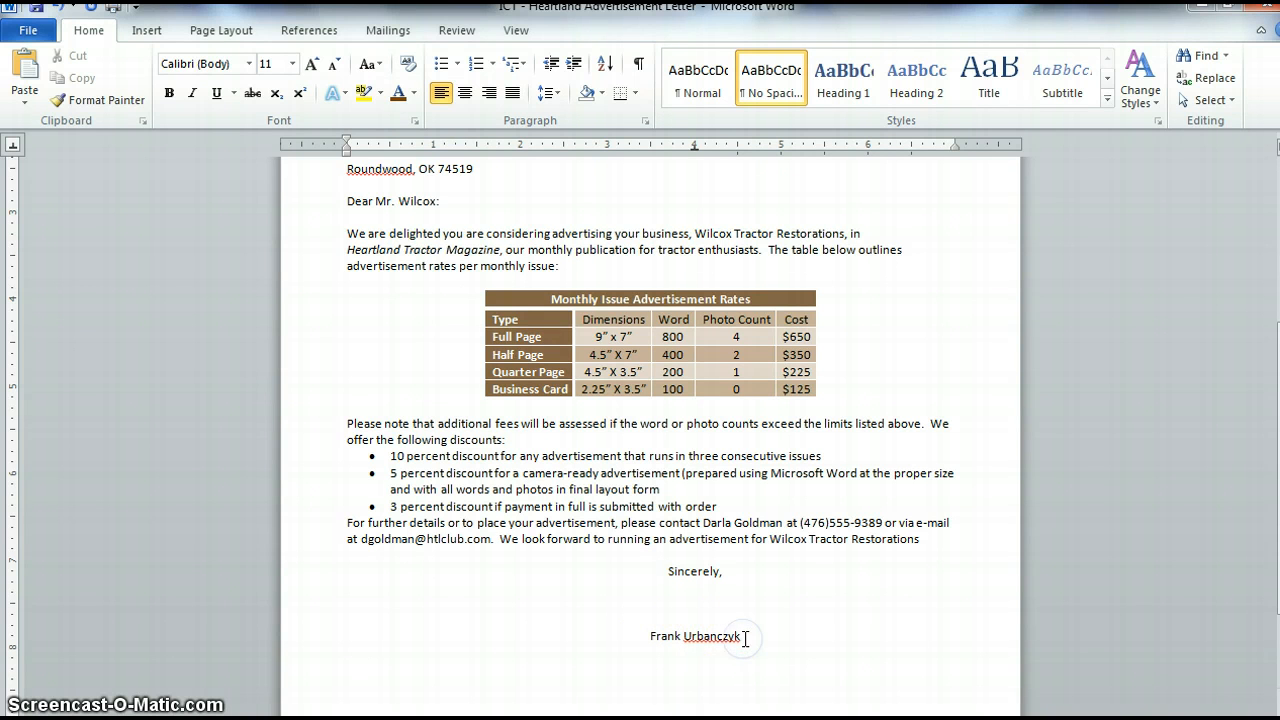
key("Return")
key("Tab")
type("President")
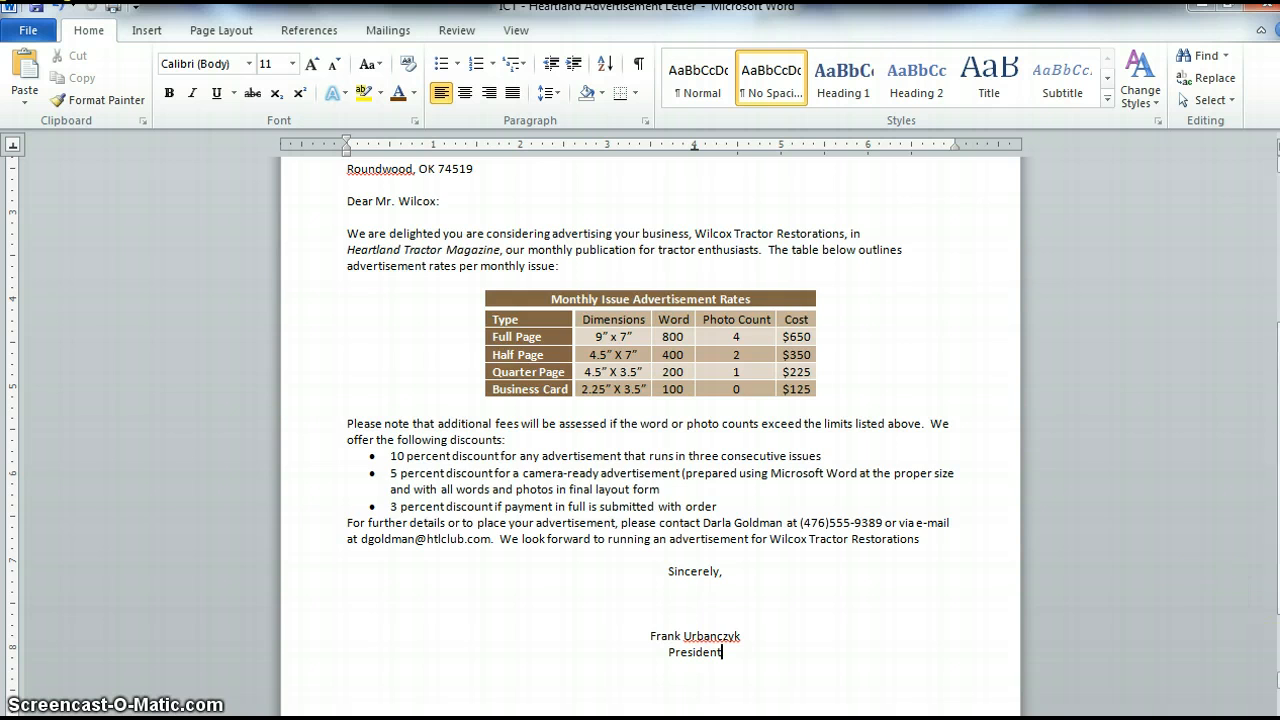
scroll(1215, 600, "up", 3)
scroll(1235, 415, "up", 3)
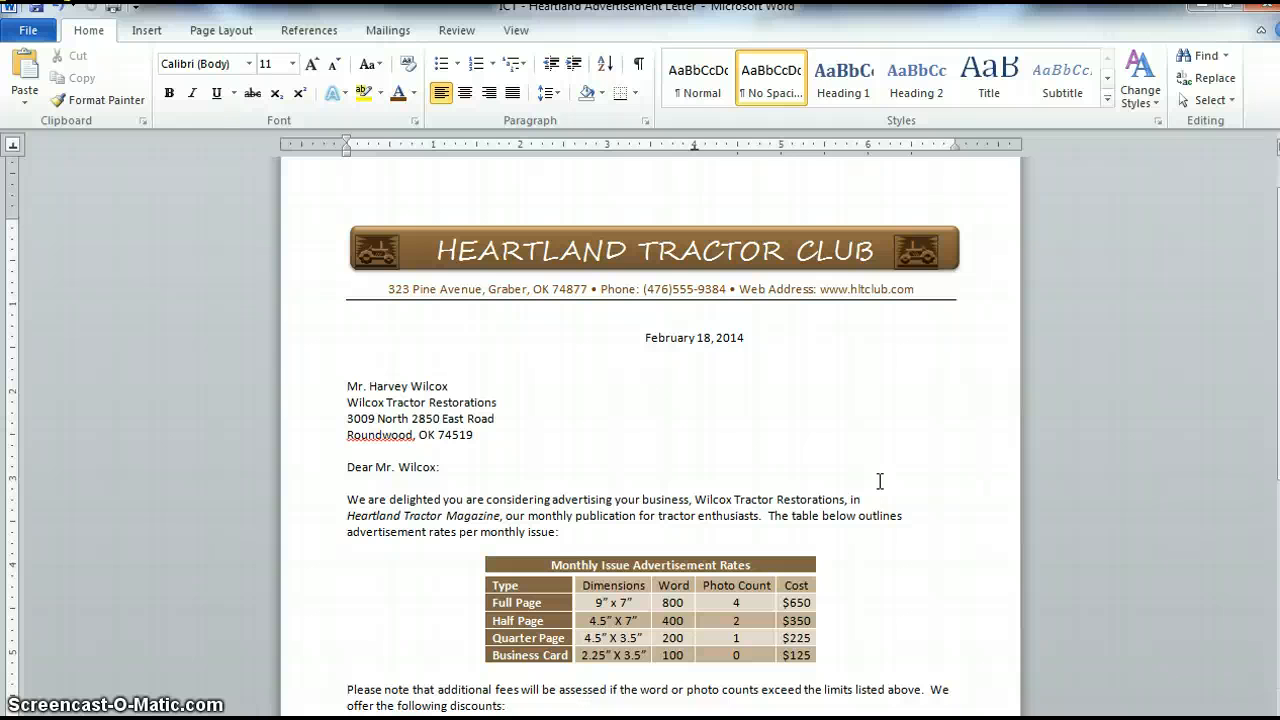
left_click(640, 655)
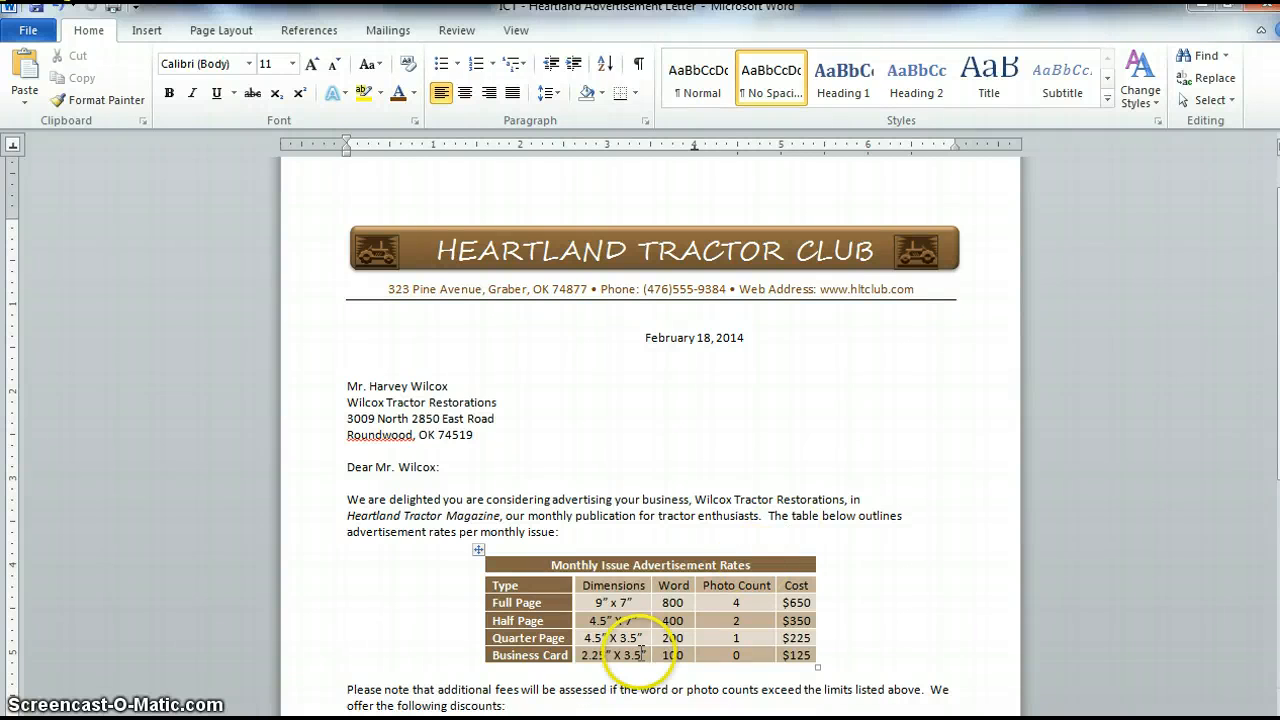